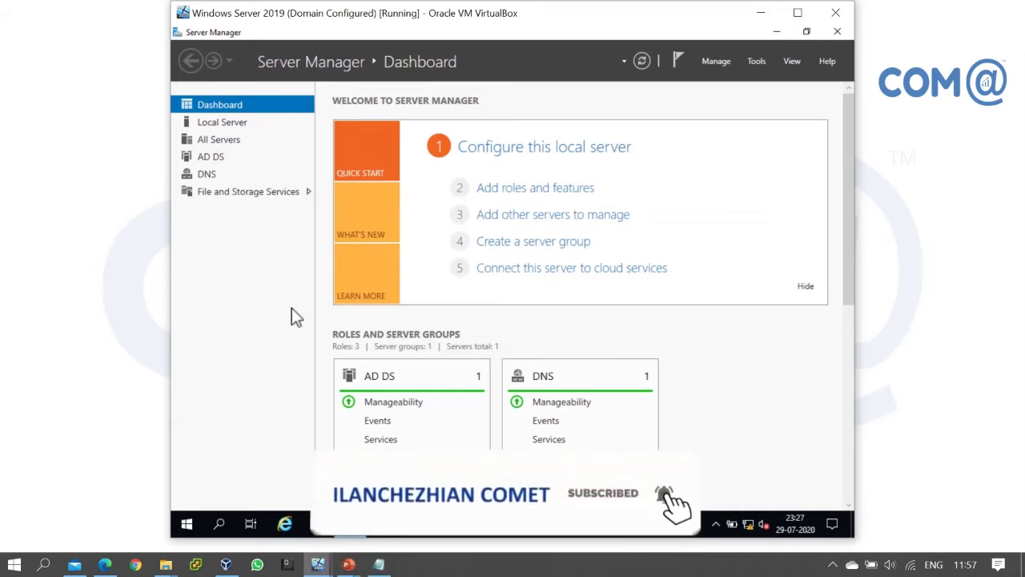
Launch Active Directory Users and Computers from Server Manager's Tools menu
click(761, 61)
click(723, 136)
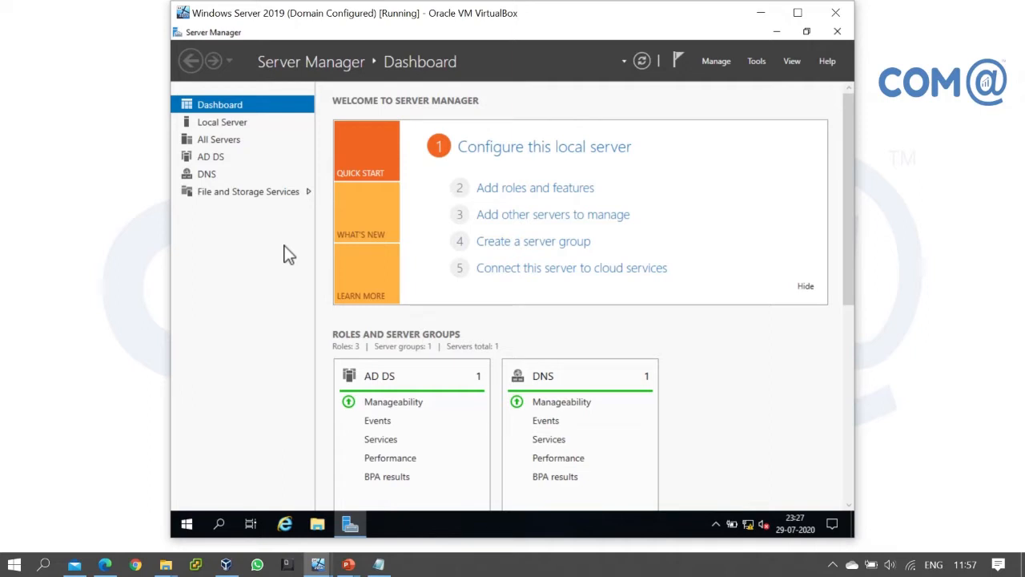
Run ipconfig in a command prompt to show the server's IPv4 address, 192.168.11.1
key(super+r)
text(cmd)
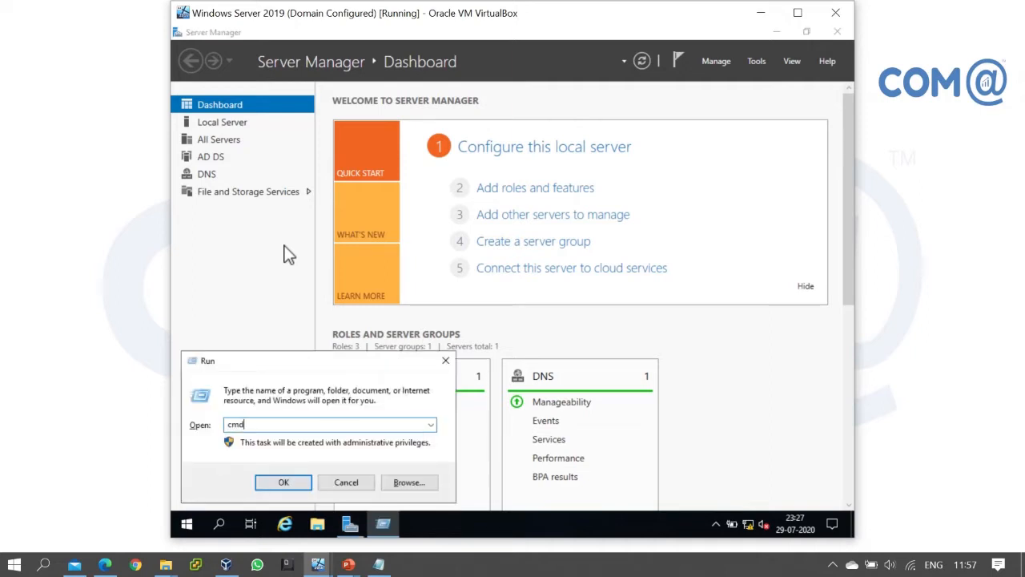
key(Return)
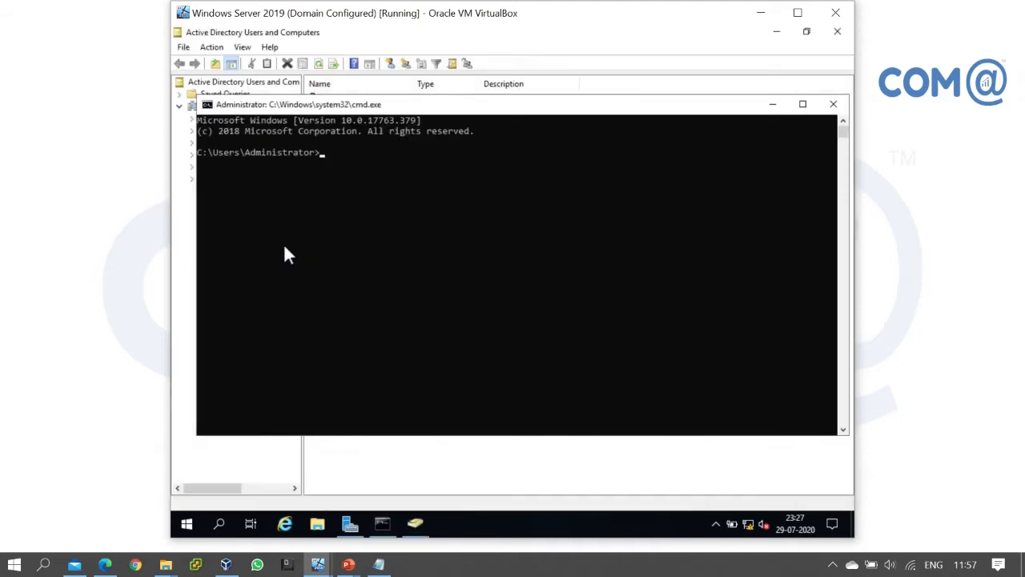
text(ipconfig)
key(Return)
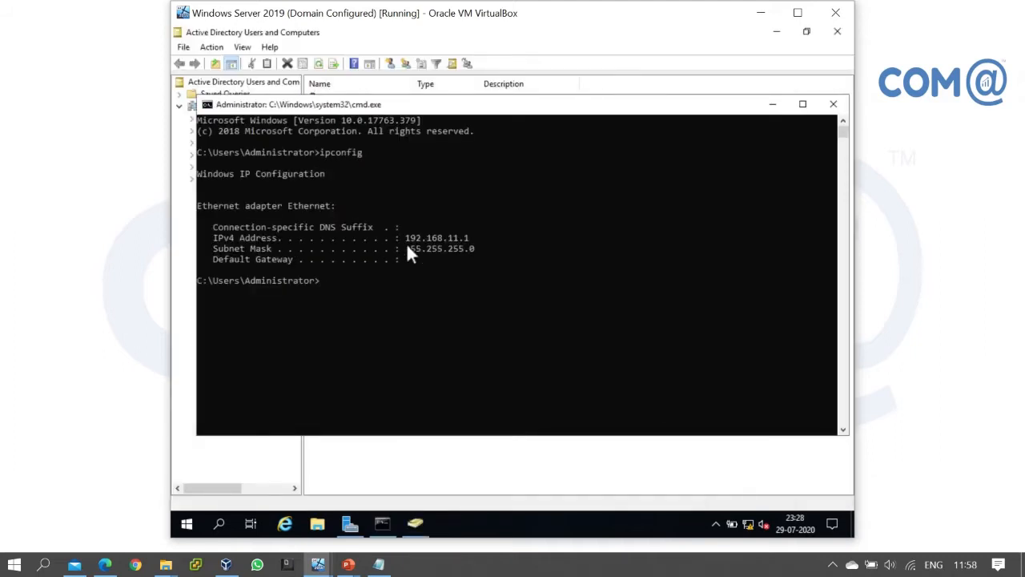
Check that cometlab.in's Computers container is empty, then bring back the ipconfig console
click(773, 104)
click(232, 129)
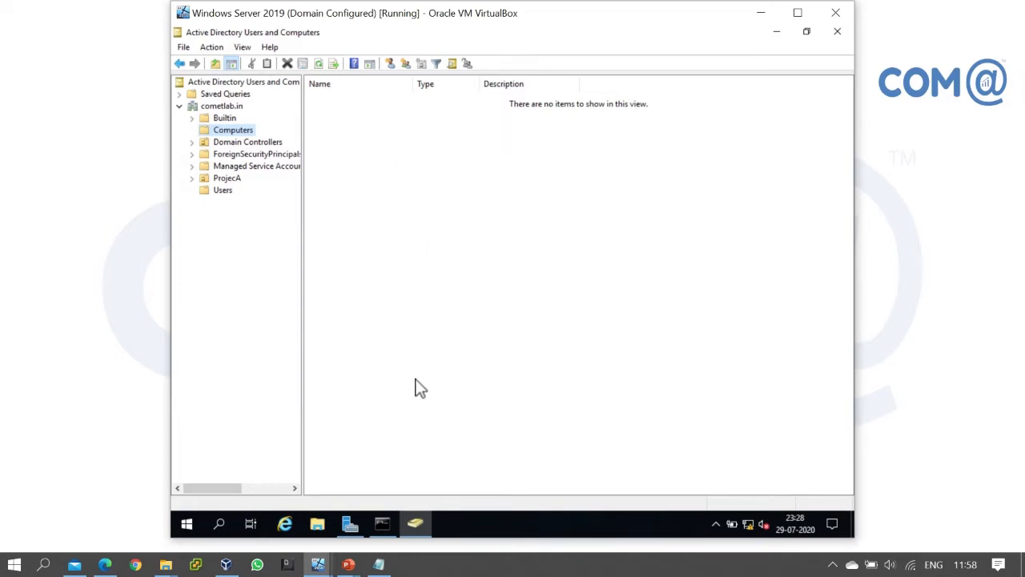
click(379, 527)
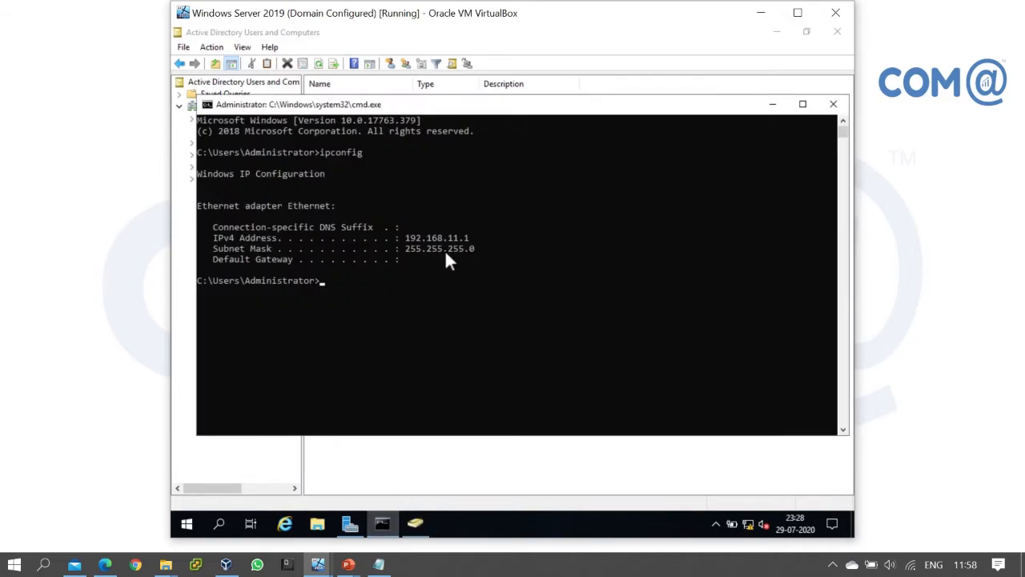
Switch to the Windows 10 VM and open Network Connections with ncpa.cpl
mouse_move(318, 563)
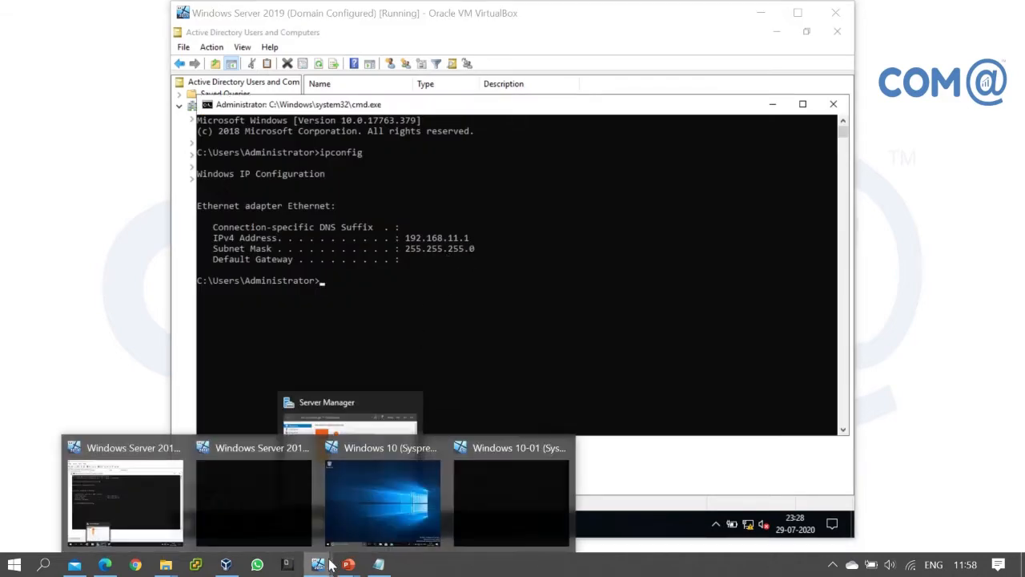
click(384, 490)
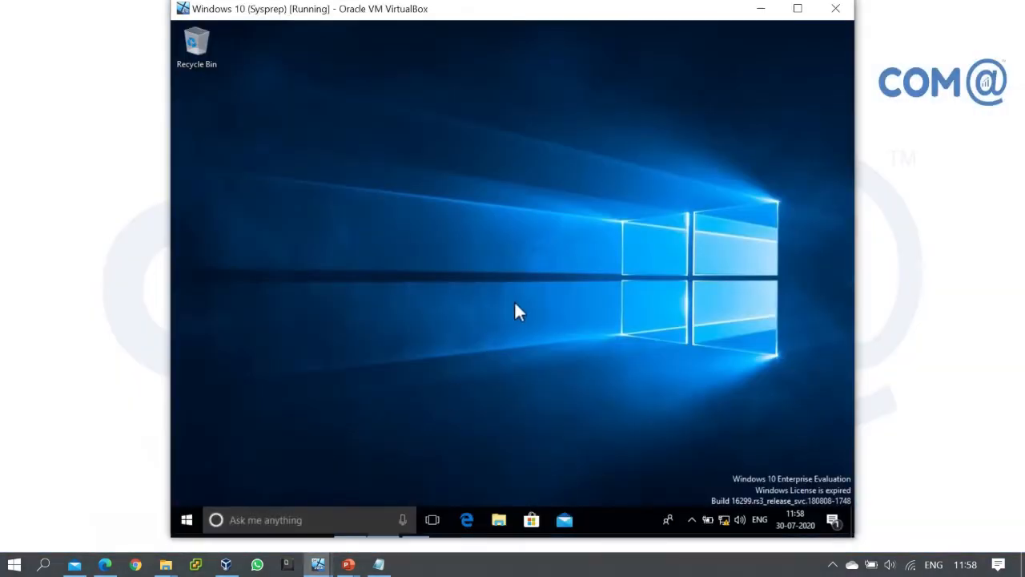
key(super+r)
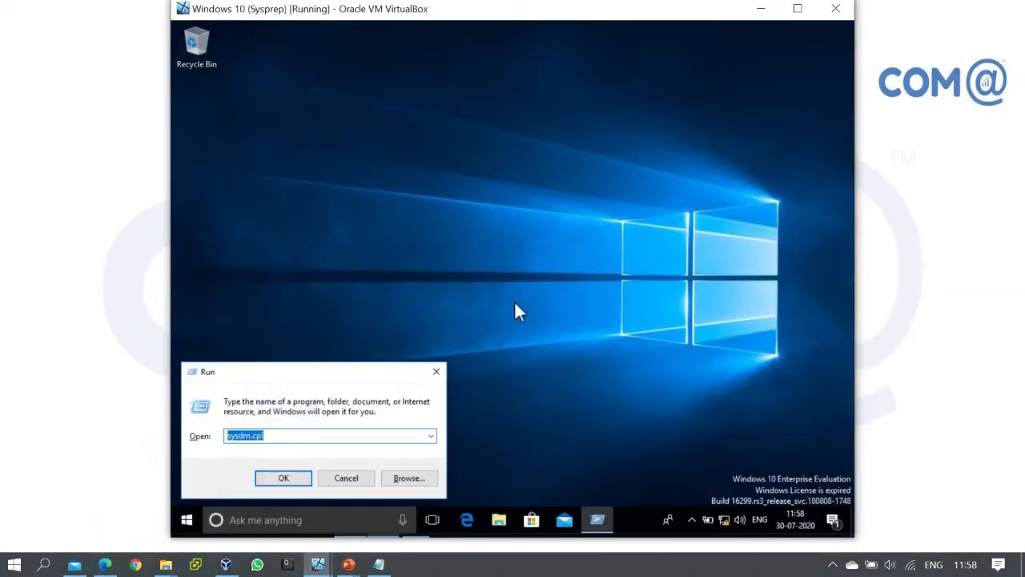
text(ncpa.cpl)
key(Return)
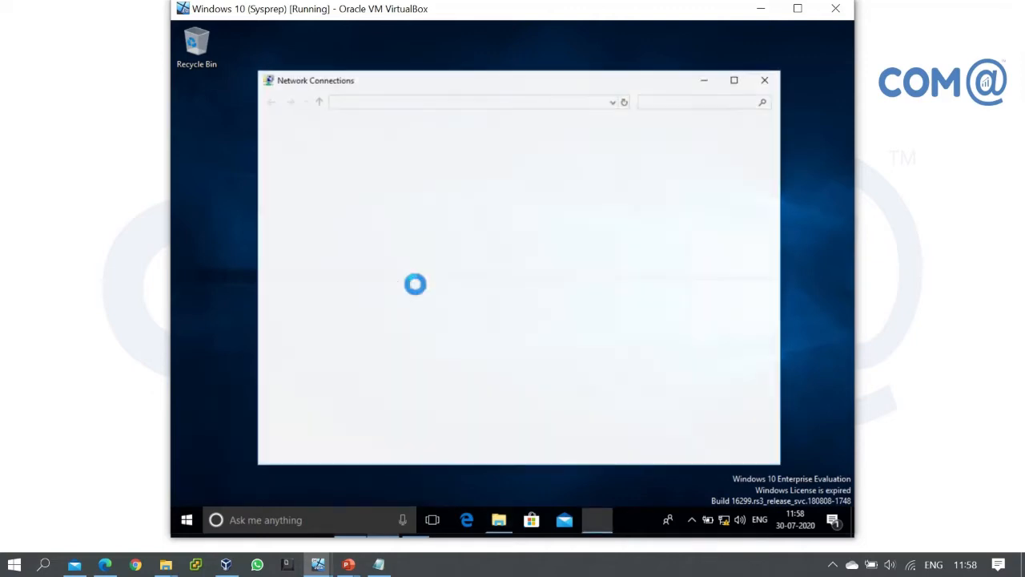
In the Ethernet properties, untick IPv6 and open the TCP/IPv4 properties
click(379, 166)
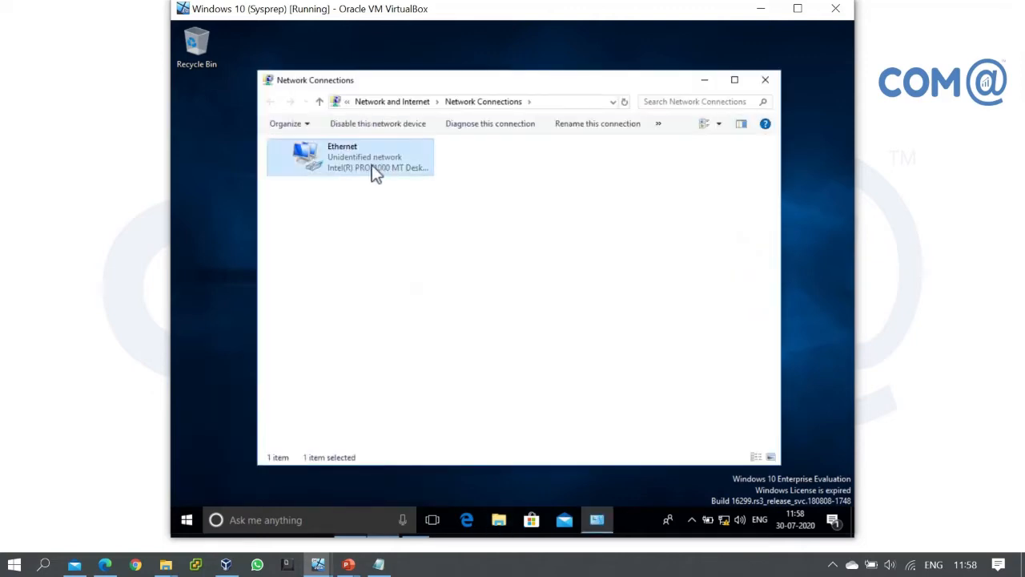
right_click(392, 160)
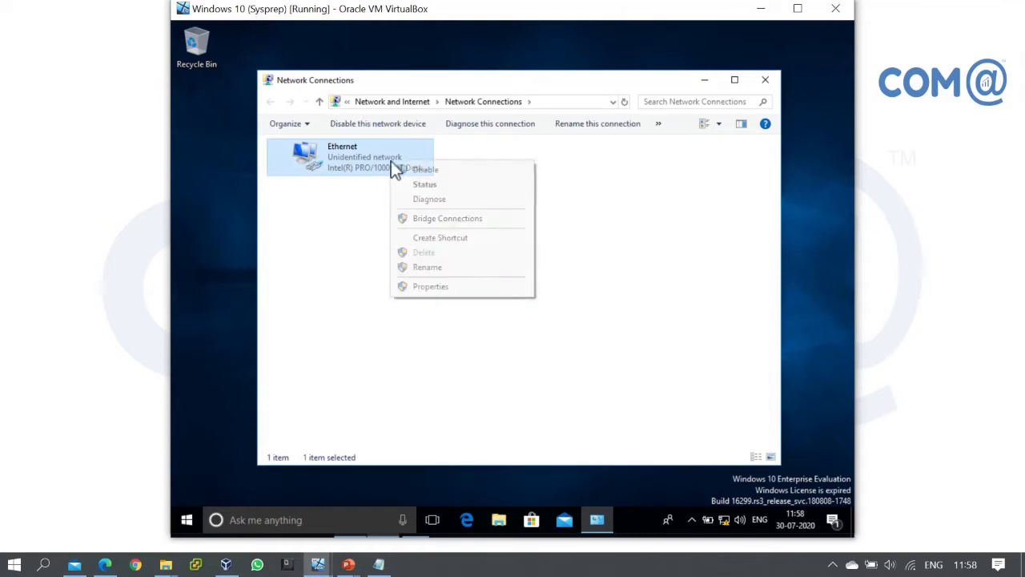
click(433, 286)
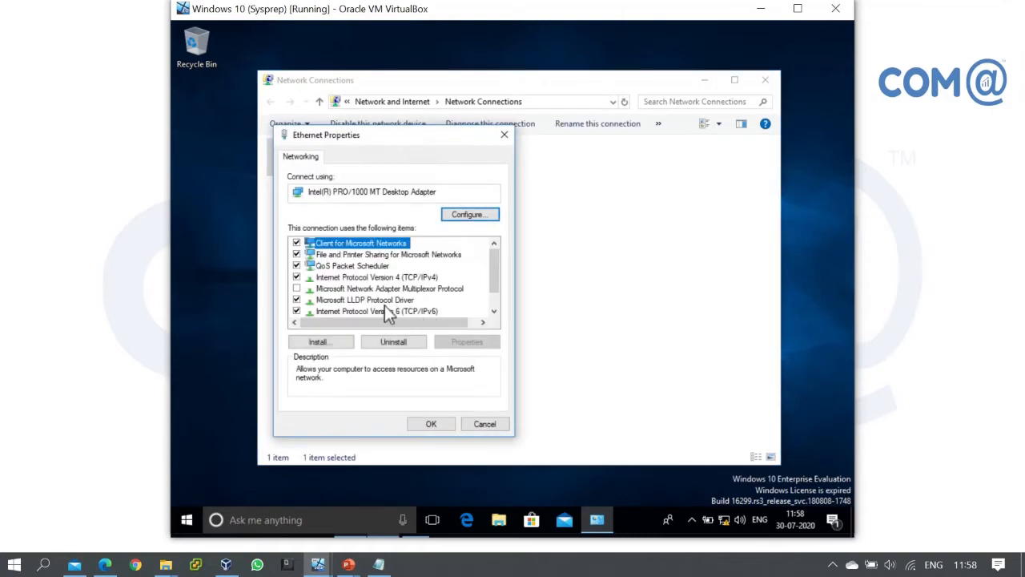
click(296, 310)
click(417, 277)
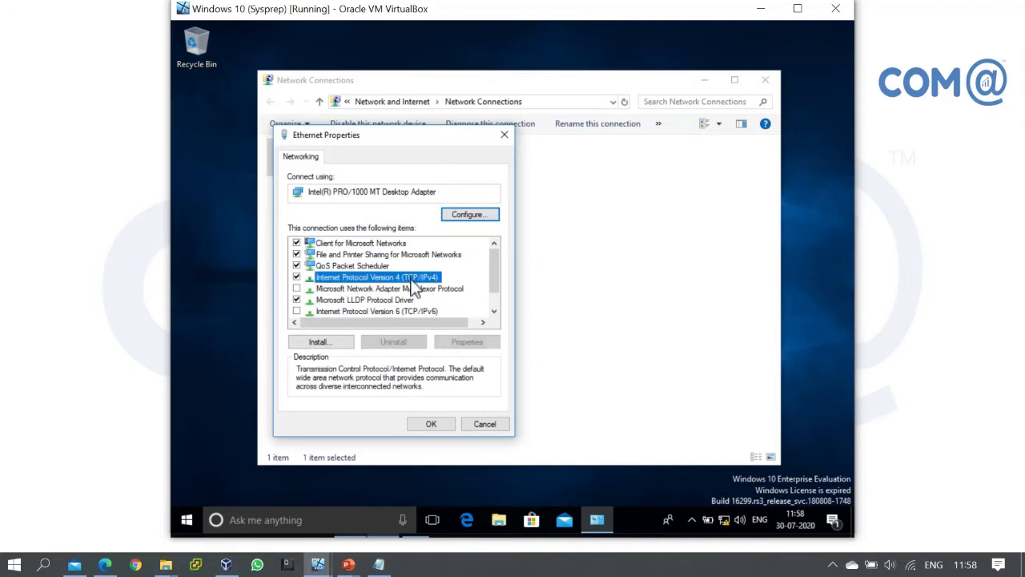
click(473, 343)
Assign the client static IP 192.168.11.3, mask 255.255.255.0, preferred DNS 192.168.11.1
click(369, 284)
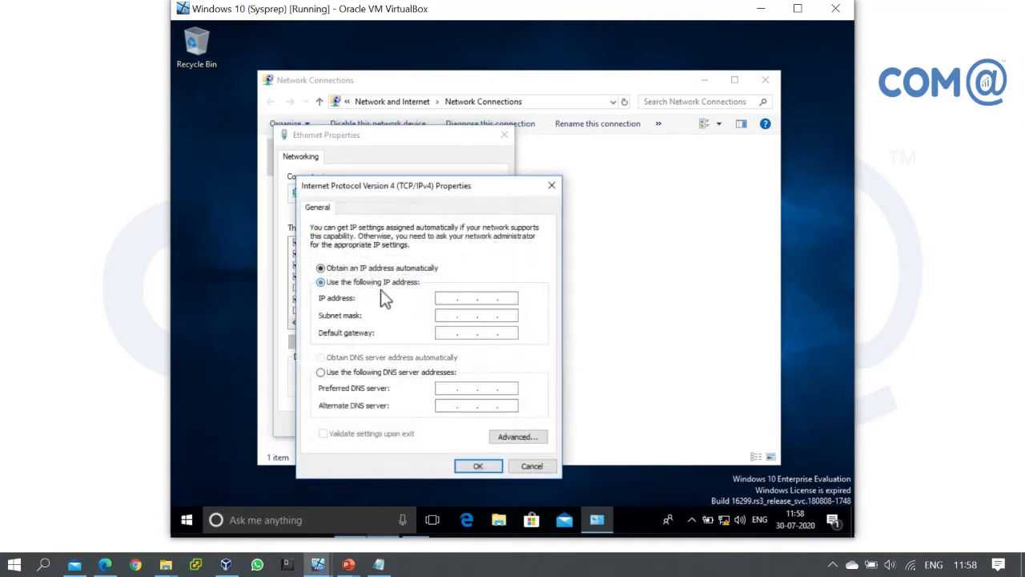
click(446, 298)
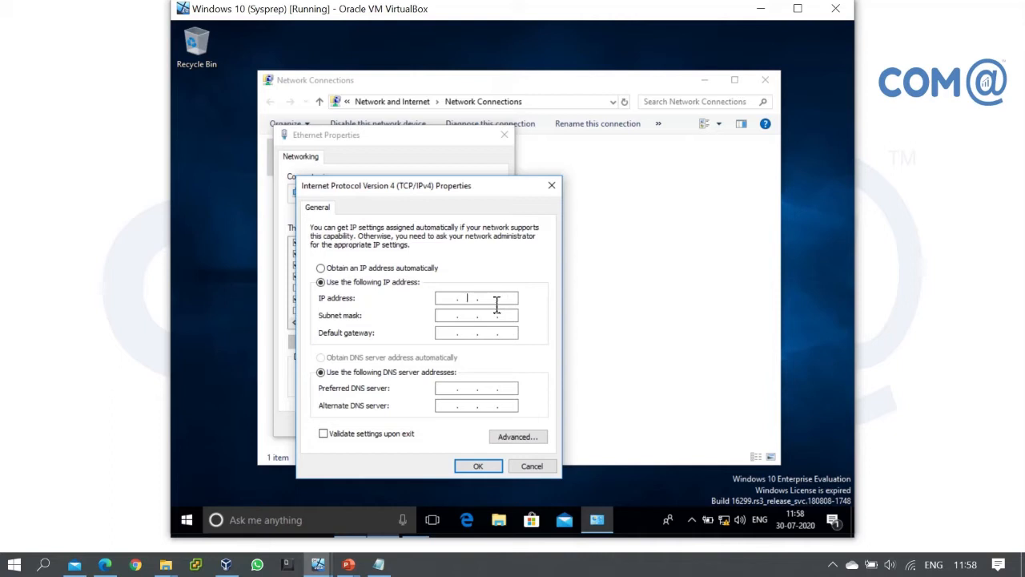
text(192 . 168 . 11 . 3)
key(Tab)
key(Tab)
key(Tab)
key(Tab)
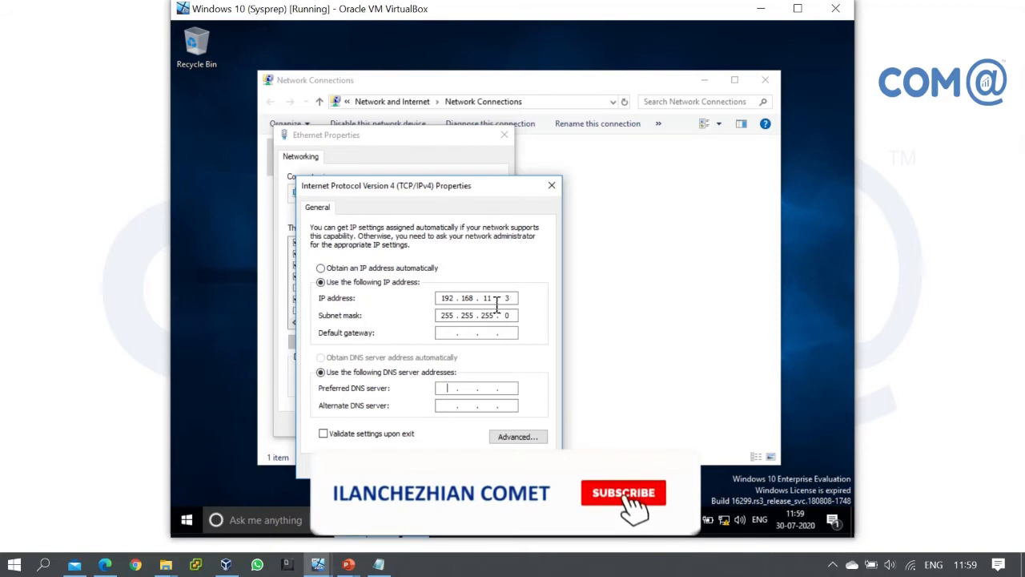
text(192.1)
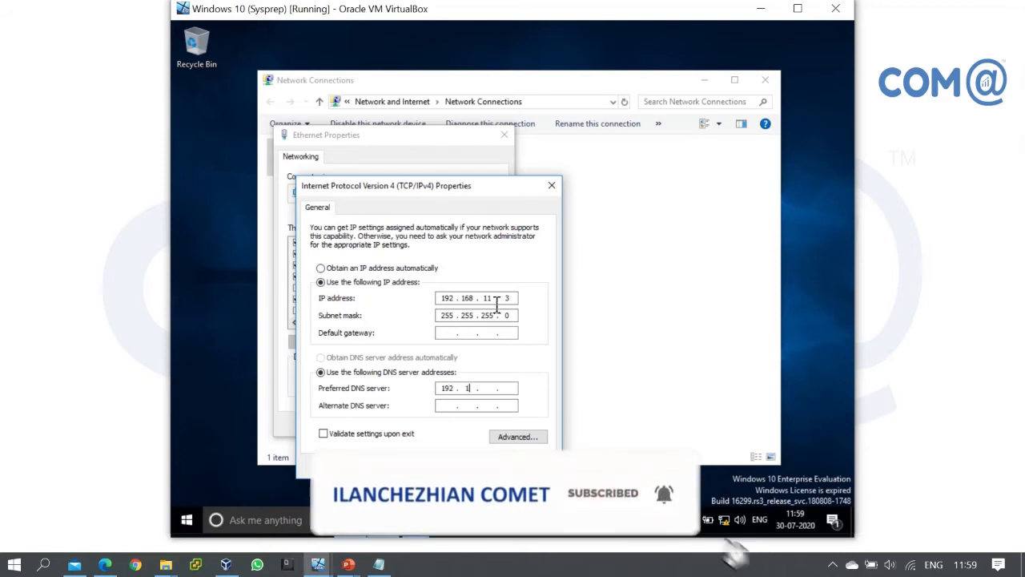
text(68.11.1)
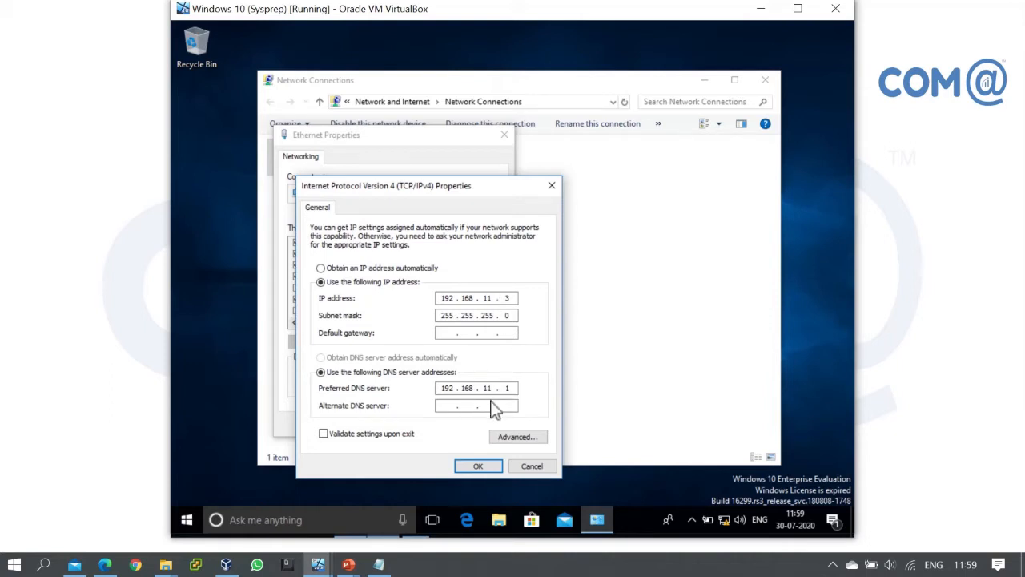
click(468, 470)
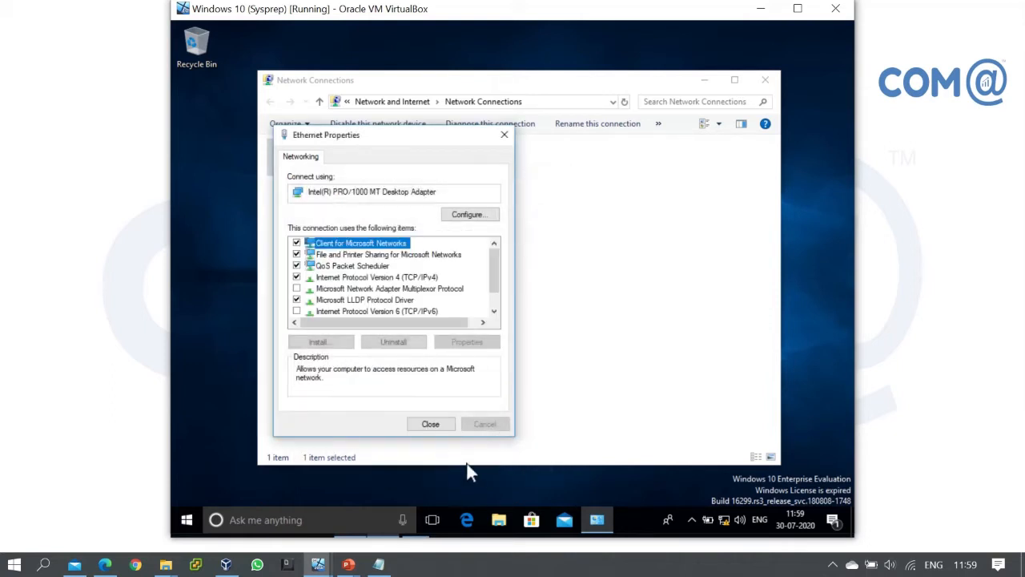
Close the adapter properties and ping the domain server at 192.168.11.1 from a command prompt
click(433, 427)
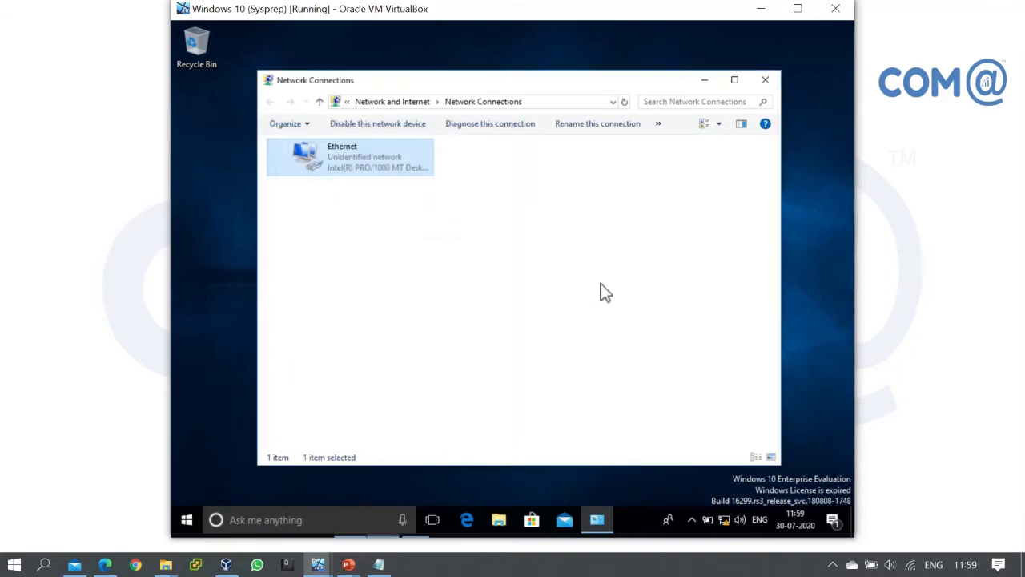
key(super+r)
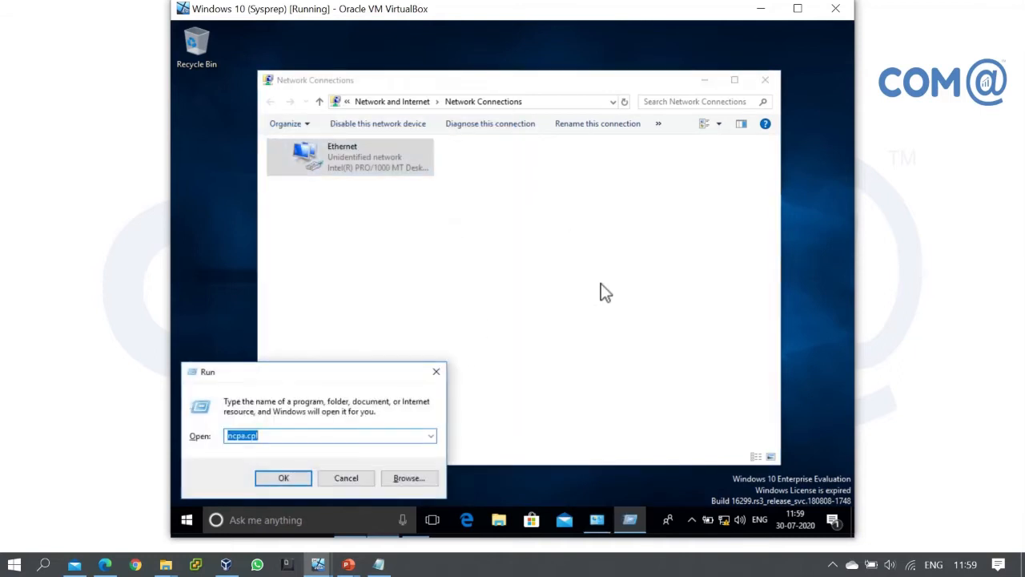
text(cmd)
key(Return)
text(ping 192.168.)
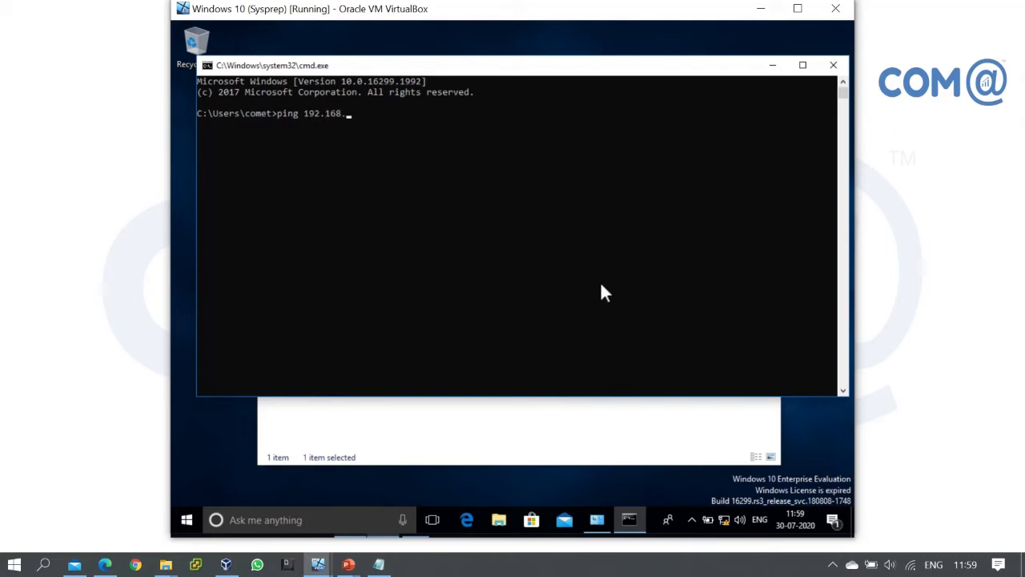
text(0)
key(BackSpace)
text(11.1)
key(Return)
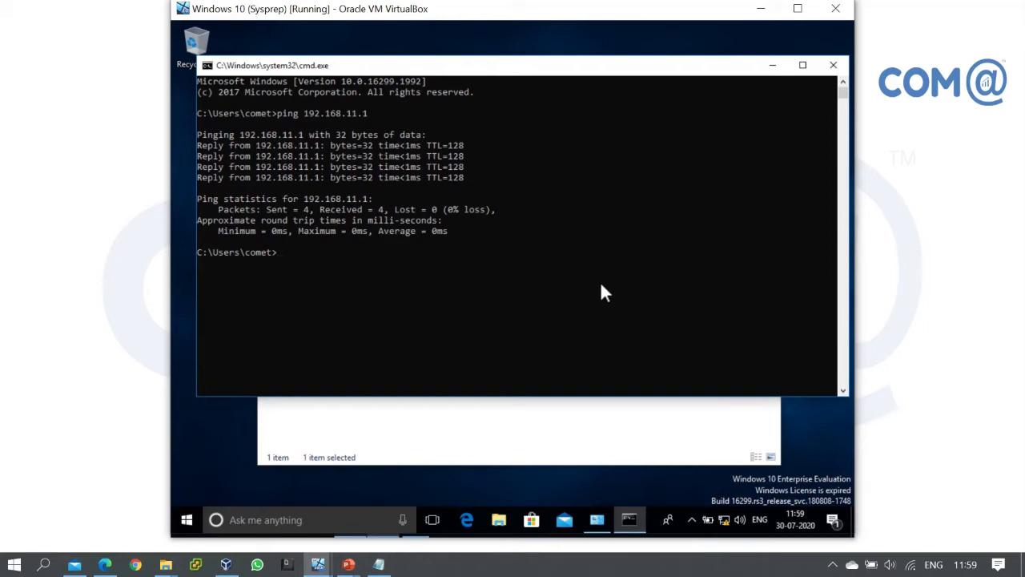
Ping cometlab.in and confirm it resolves to 192.168.11.1 with 0% loss
click(618, 565)
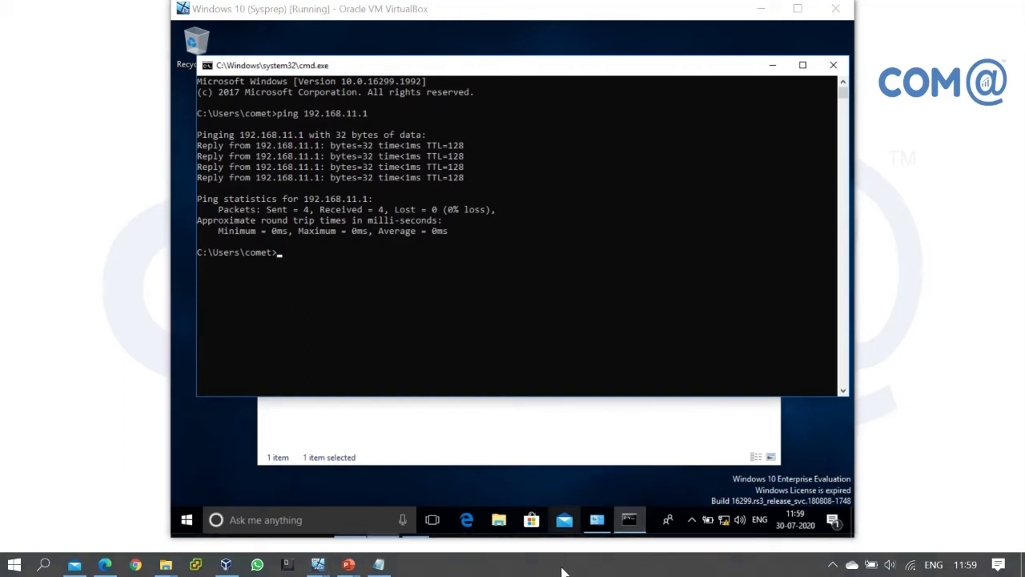
click(525, 267)
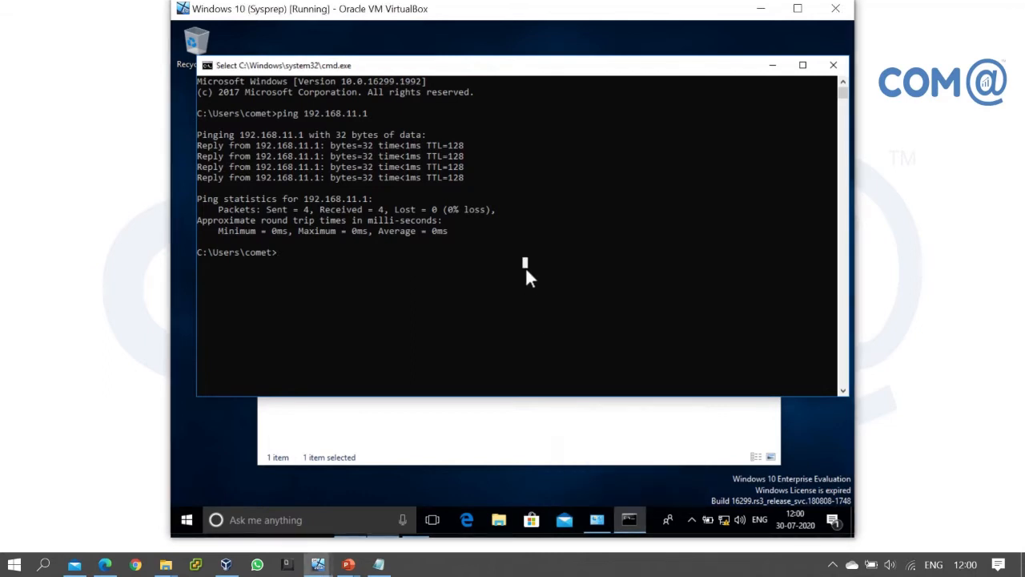
key(Escape)
text(pi)
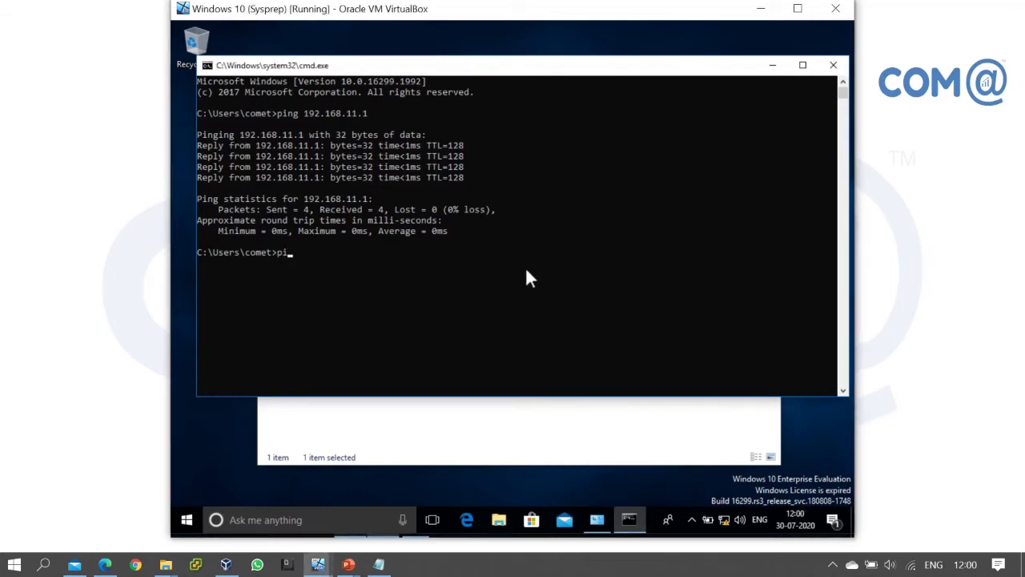
text(ng cometlab.in)
key(Return)
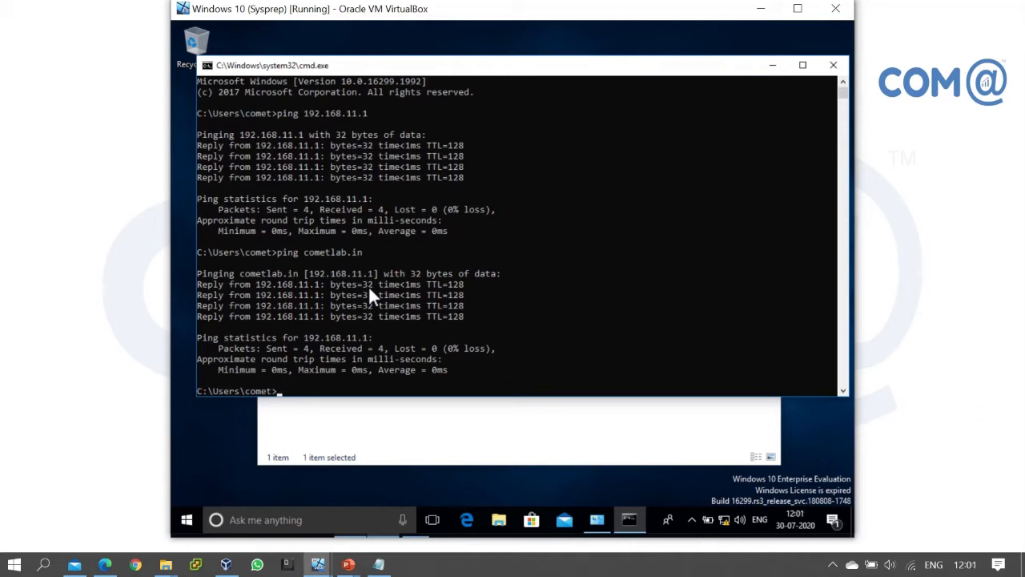
key(super+r)
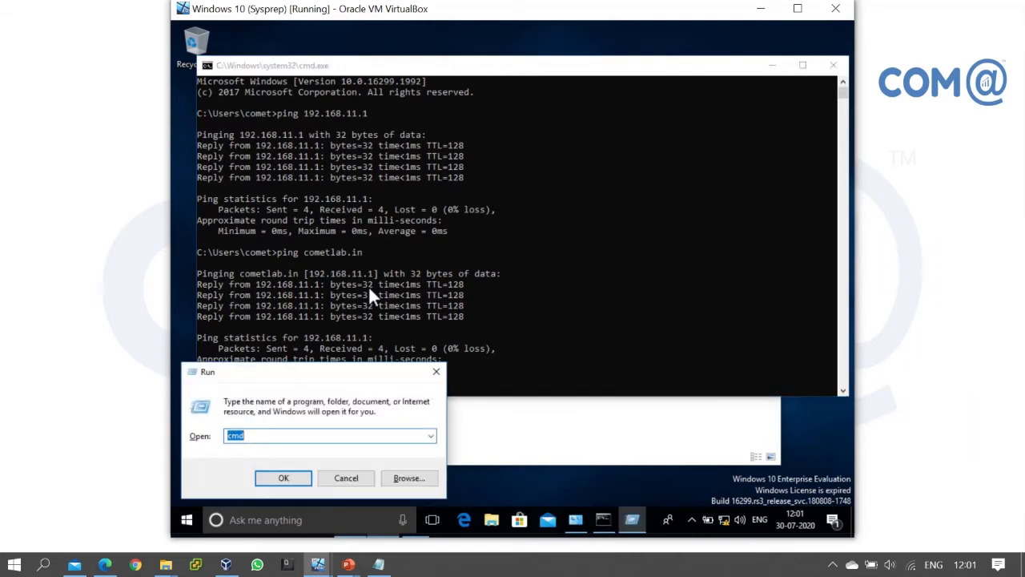
Through sysdm.cpl, change Client01's membership to the domain cometlab.in
text(sy)
key(Down)
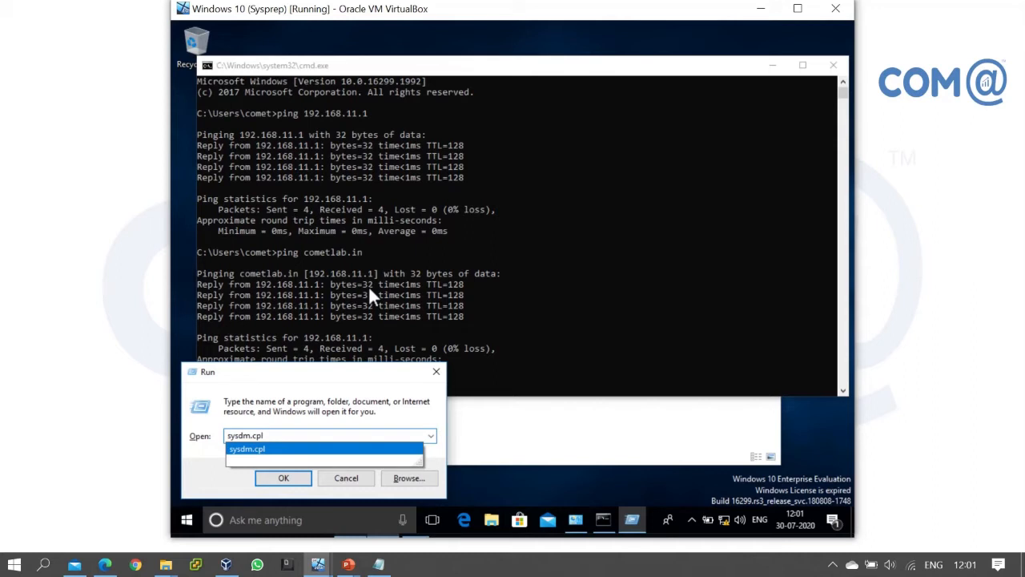
key(Return)
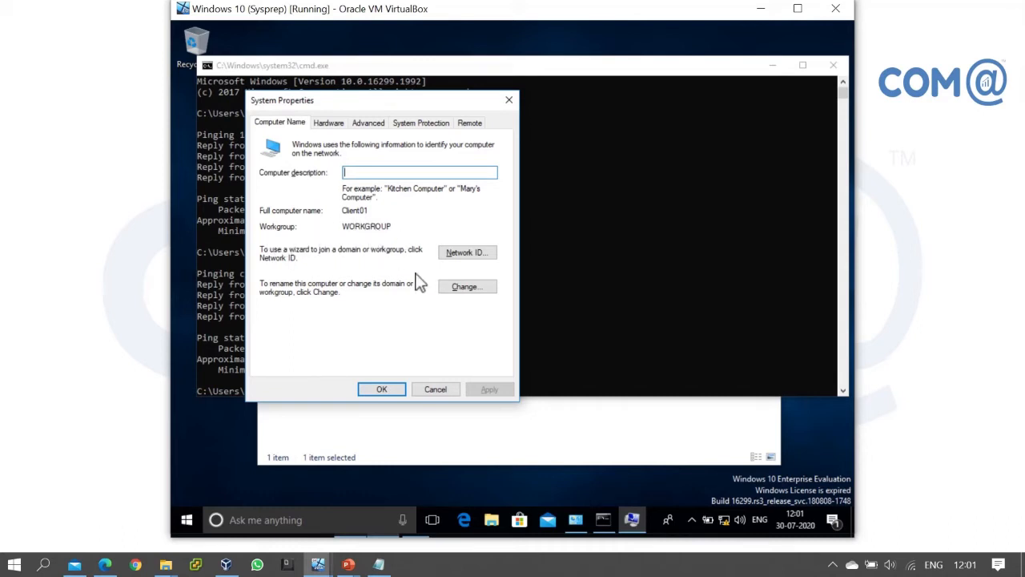
click(466, 286)
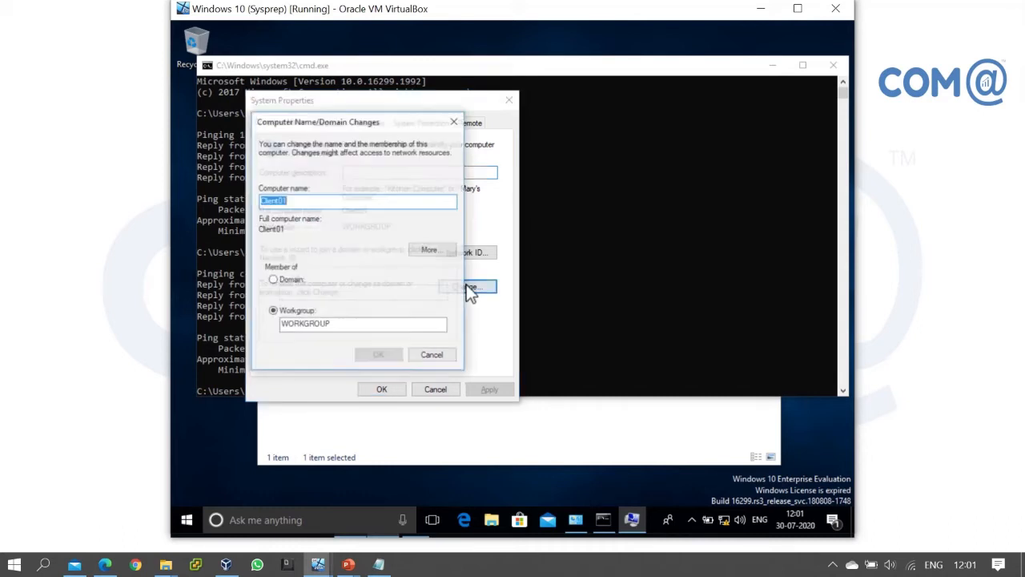
click(291, 284)
click(296, 293)
text(co)
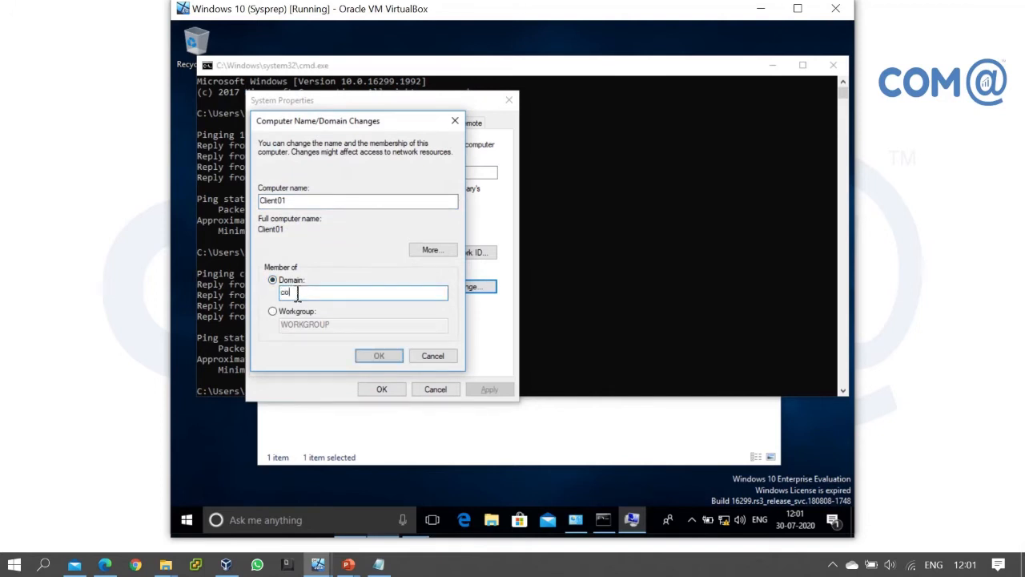
text(malab)
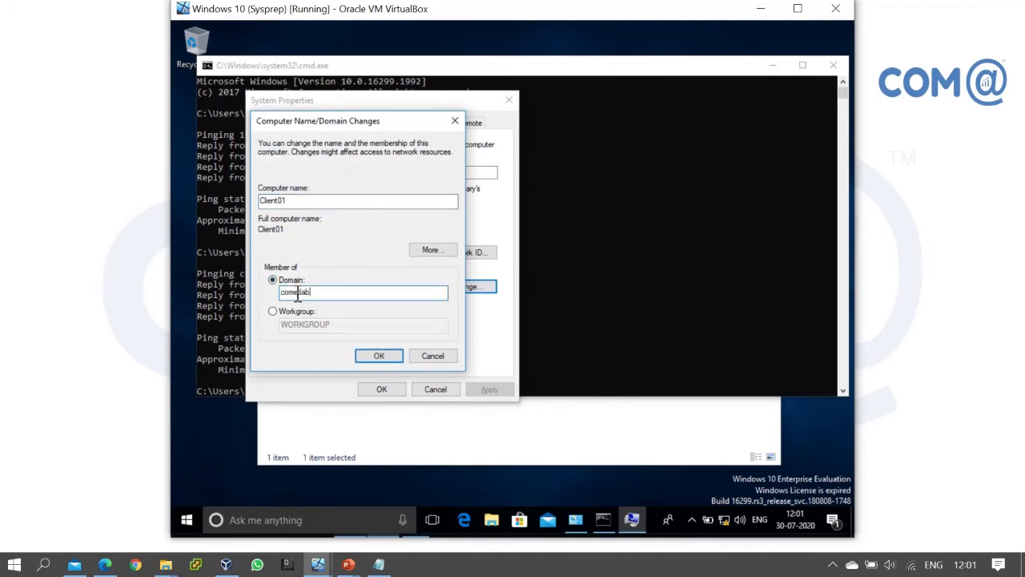
text(.in)
key(Return)
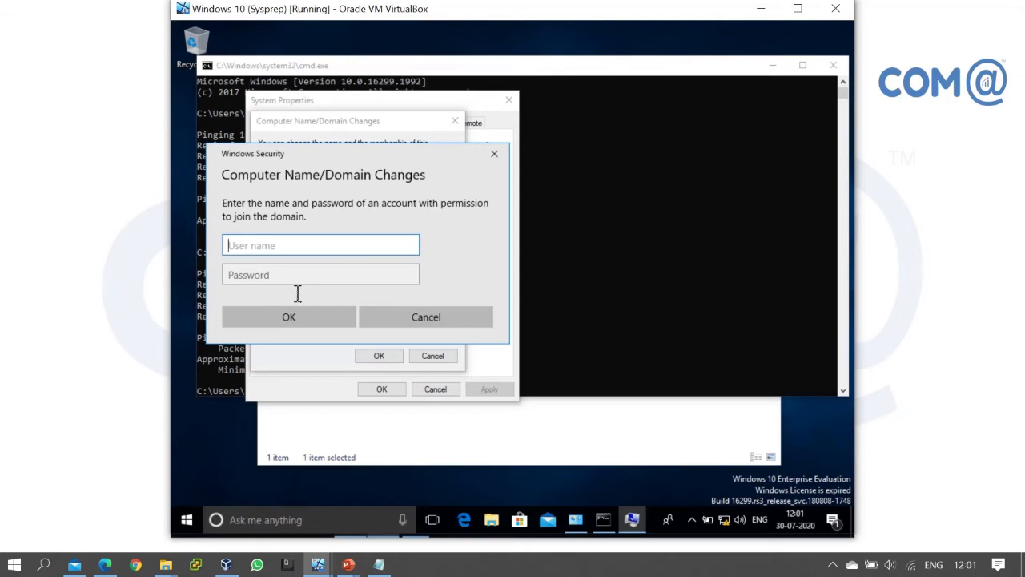
Authorise the domain join with the Administrator account and its password
text(Administrator)
key(Tab)
text(••••••••••)
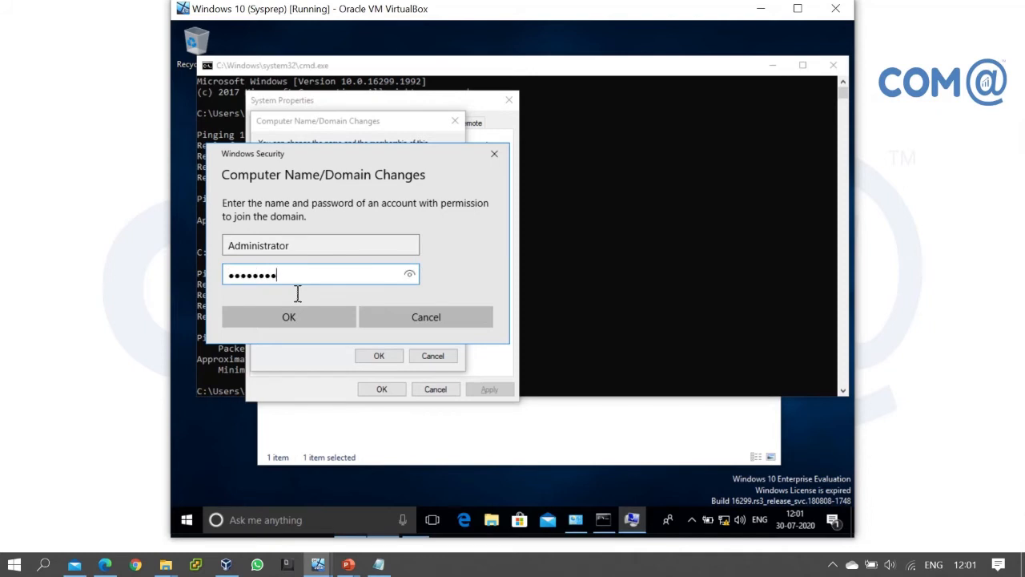
key(Return)
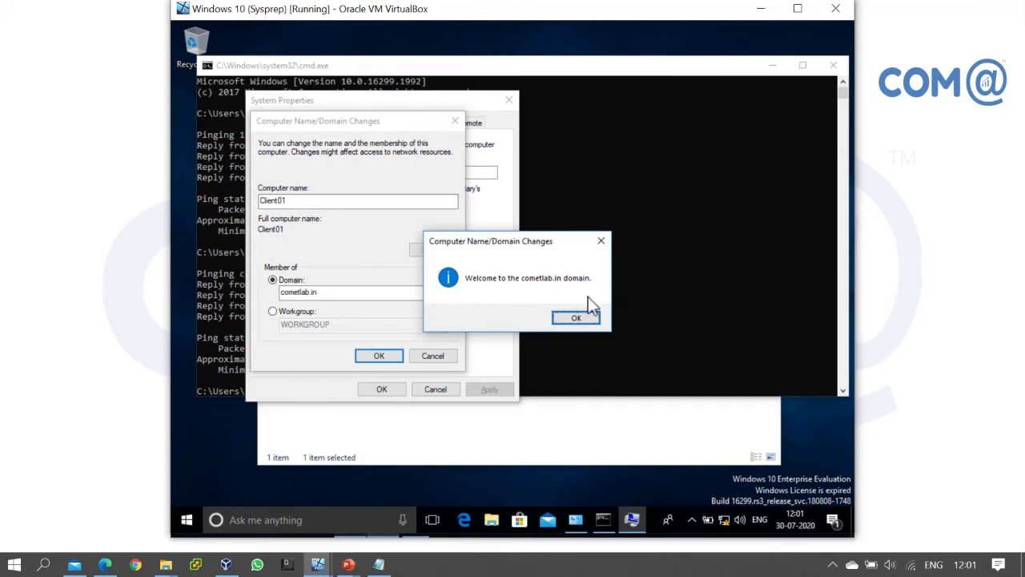
Acknowledge the welcome and restart notices and restart the client immediately
click(564, 316)
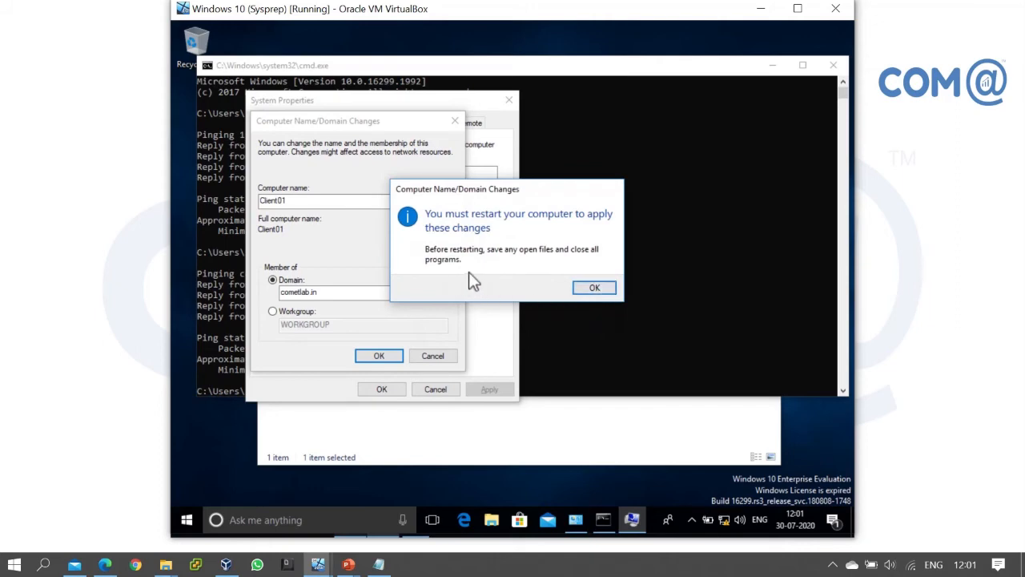
click(592, 289)
click(394, 386)
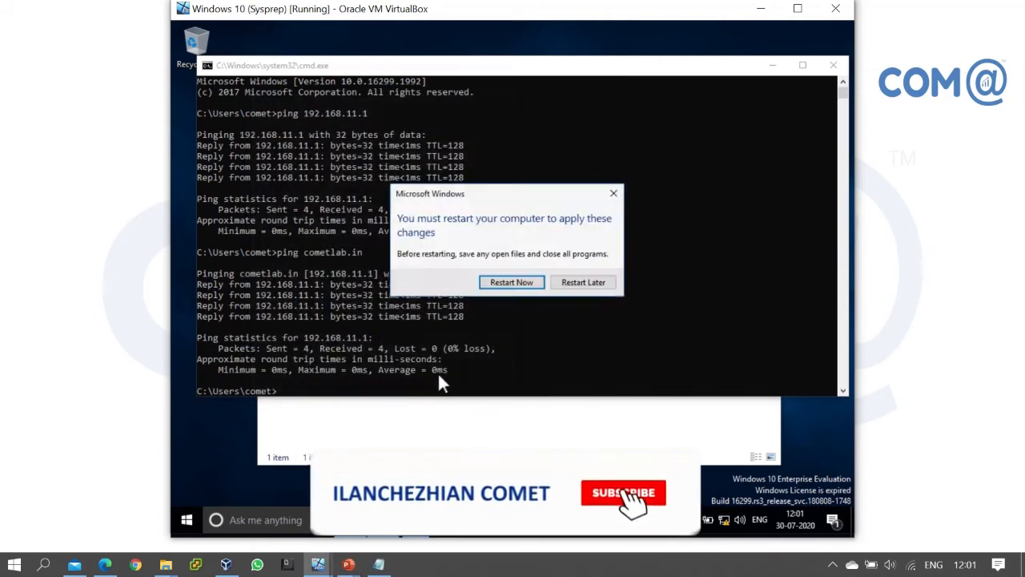
click(506, 282)
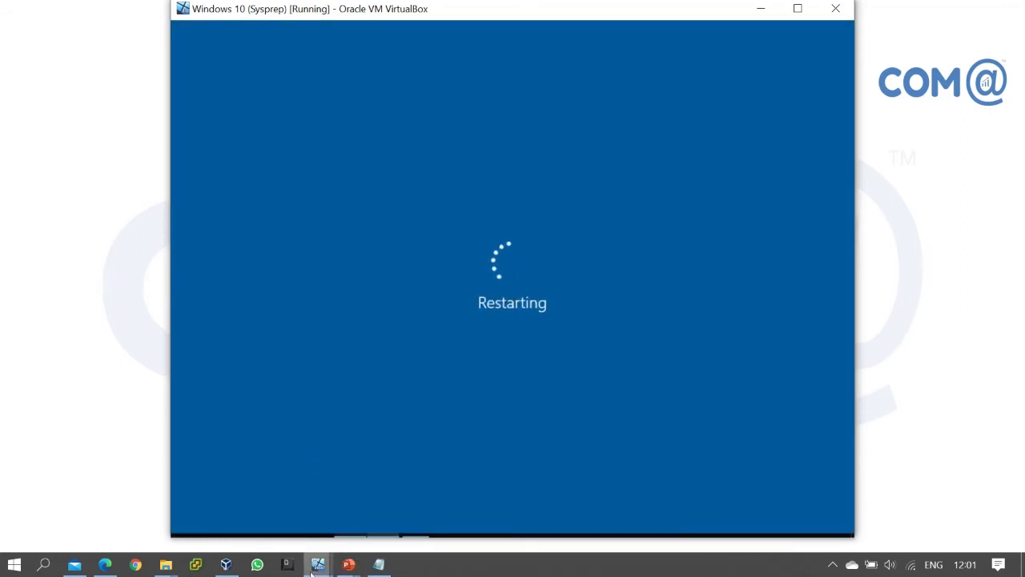
Switch to the Windows Server 2019 VM and sign in with the administrator password
mouse_move(318, 564)
click(269, 513)
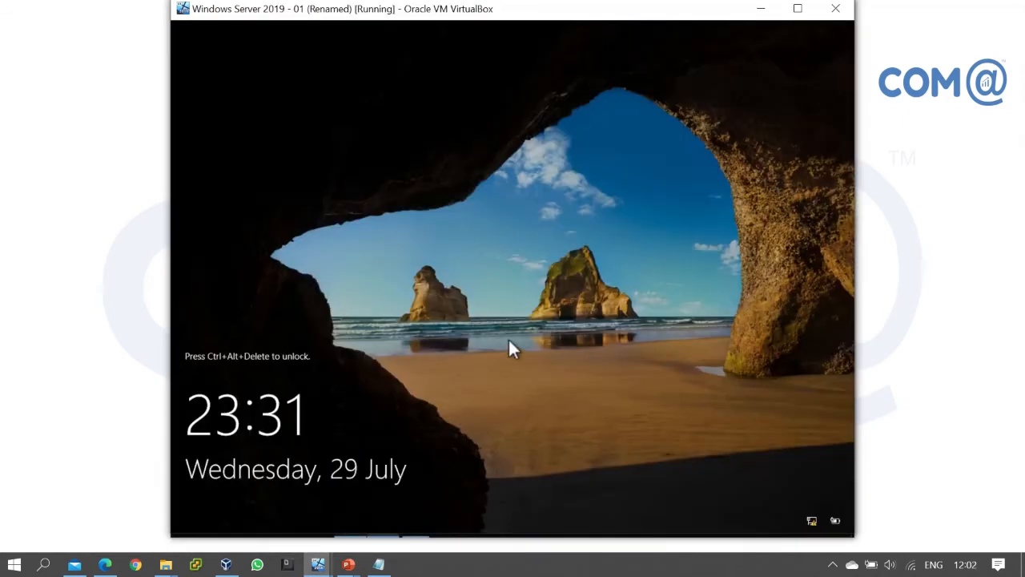
key(ctrl+alt+Delete)
text(•••••••••)
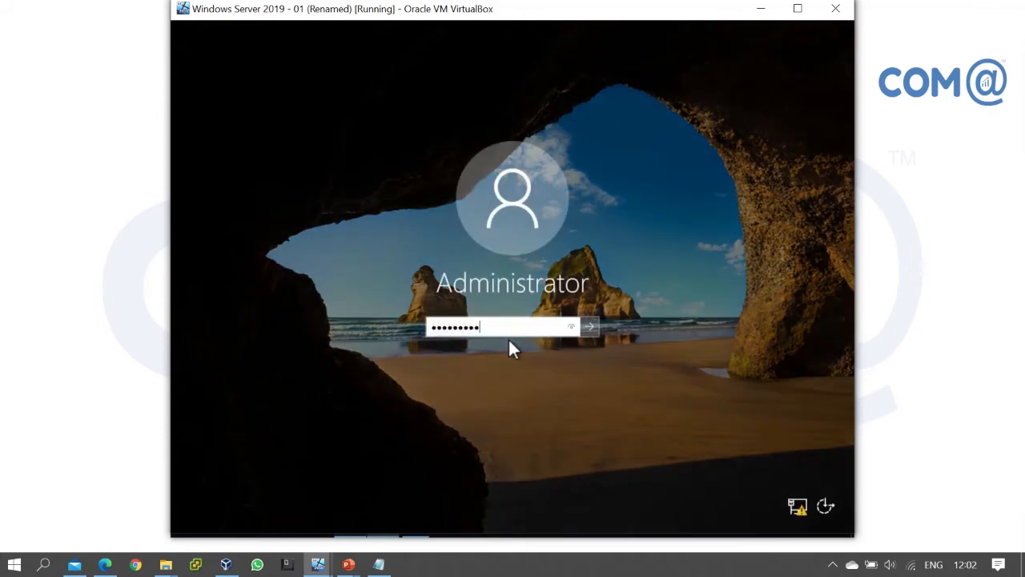
key(Return)
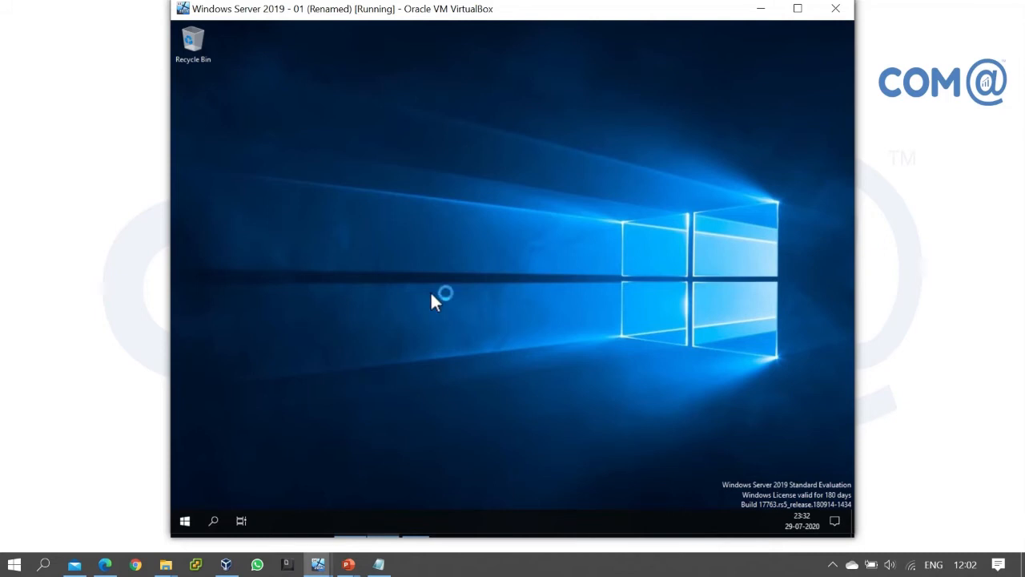
Open the Run box inside the server VM rather than on the host
key(super+r)
key(Escape)
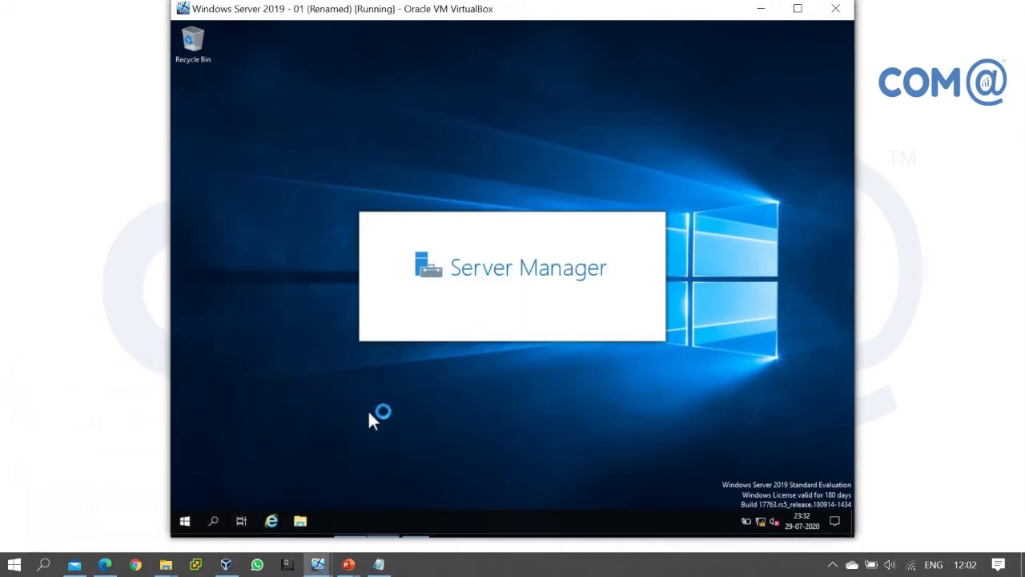
key(super+r)
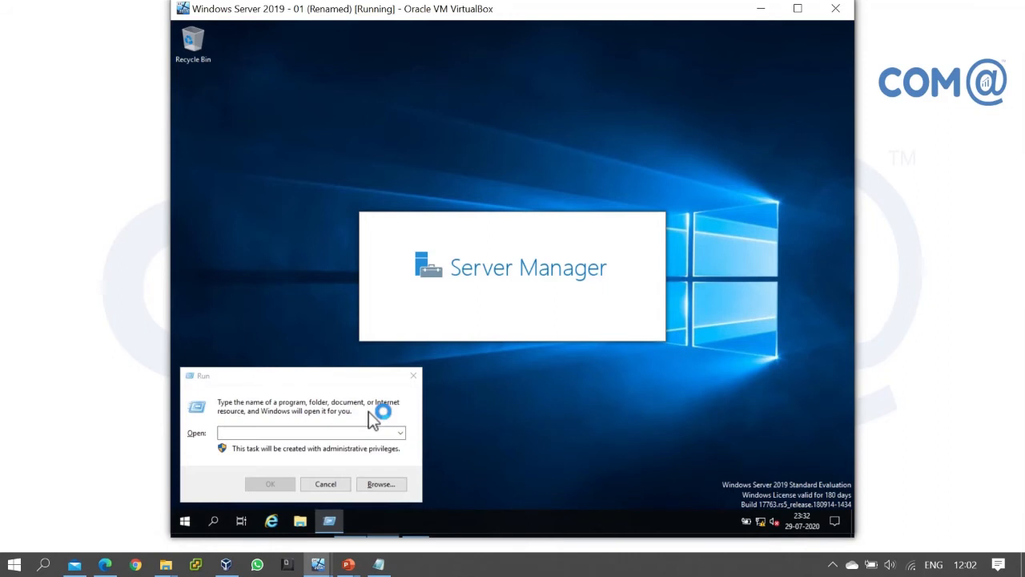
Via ncpa.cpl, untick IPv6 on the server's Ethernet adapter and open its IPv4 properties
click(264, 433)
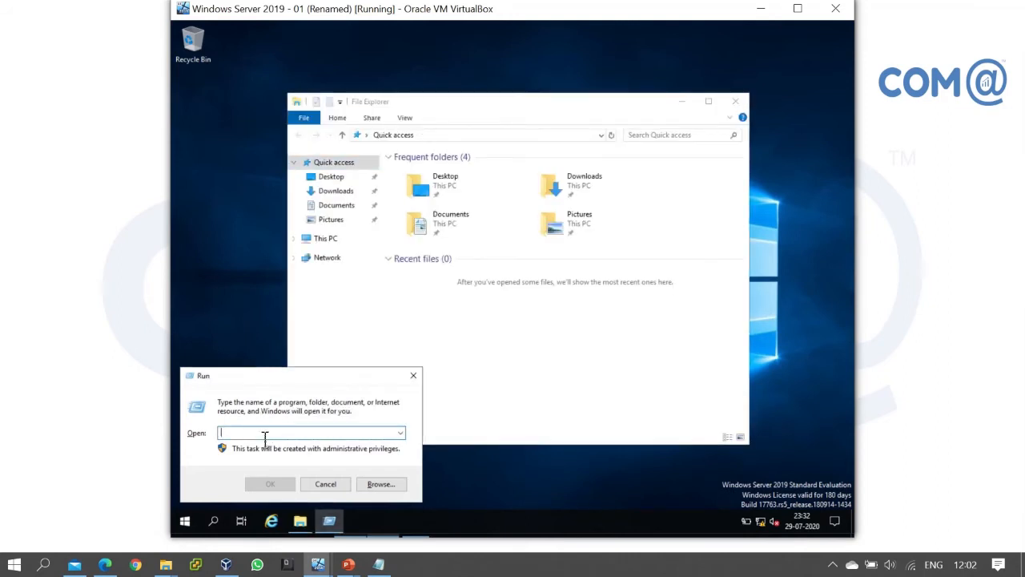
text(nc)
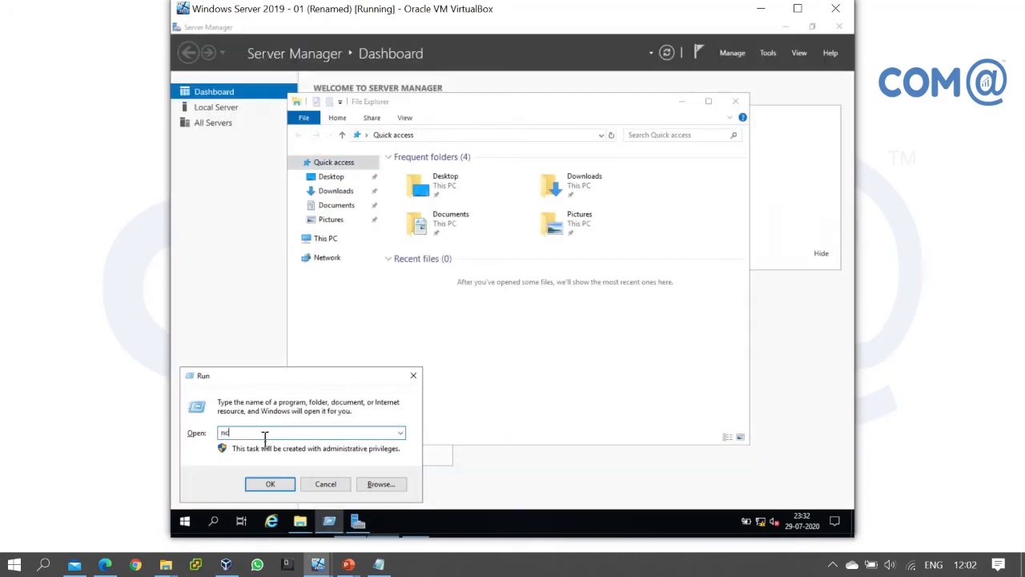
text(pa.cpl)
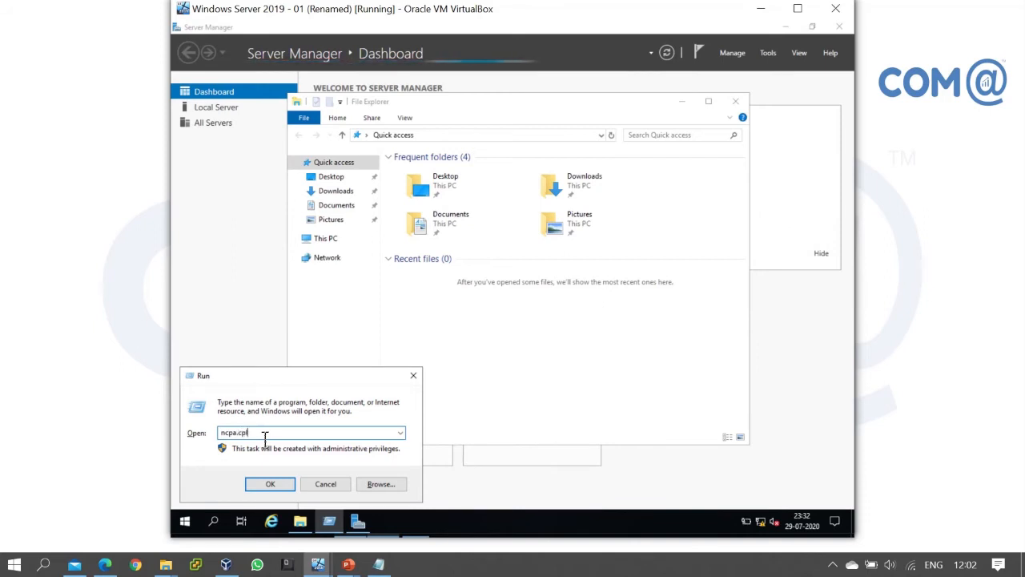
key(Return)
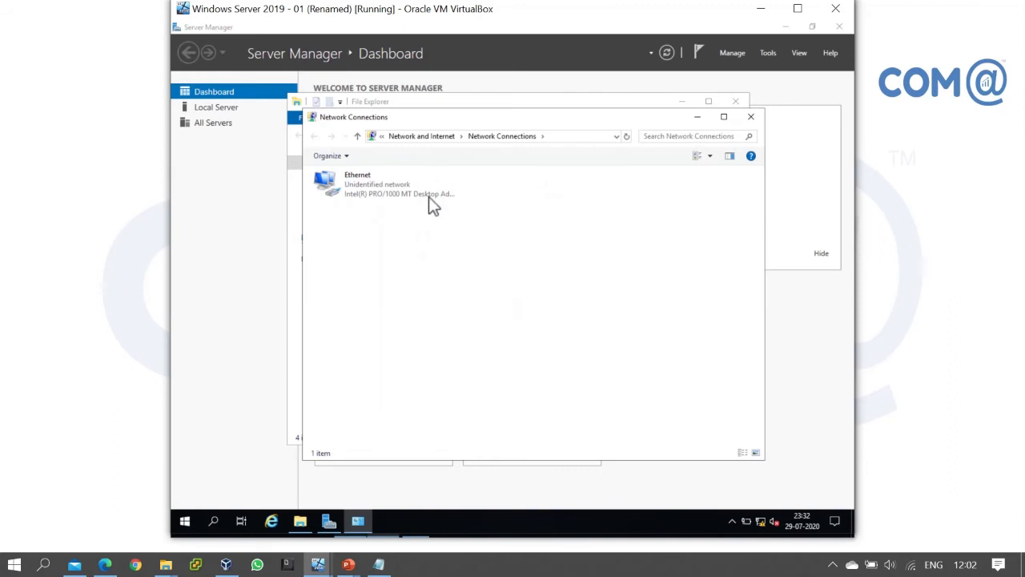
click(402, 191)
right_click(402, 191)
click(462, 300)
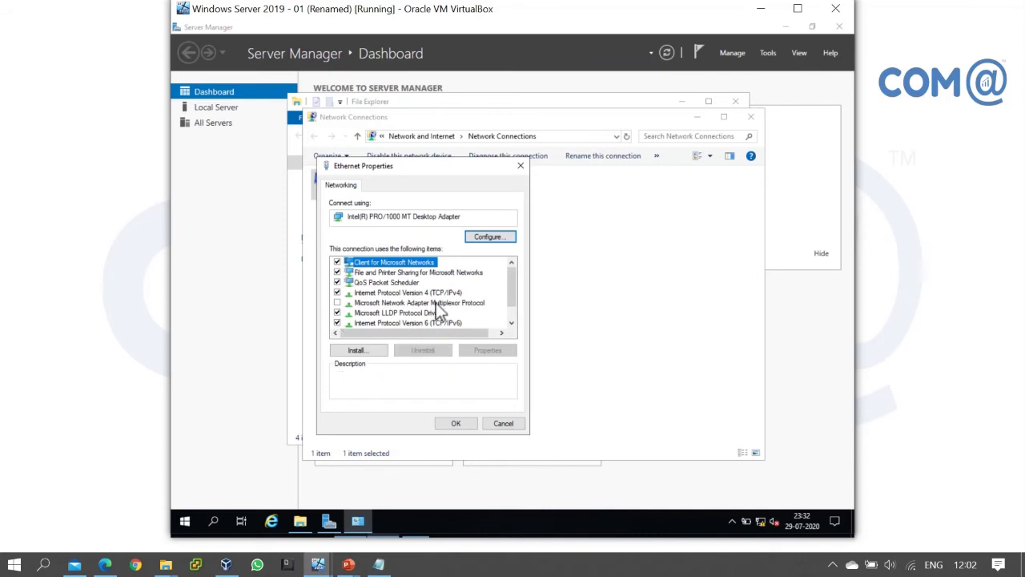
click(339, 324)
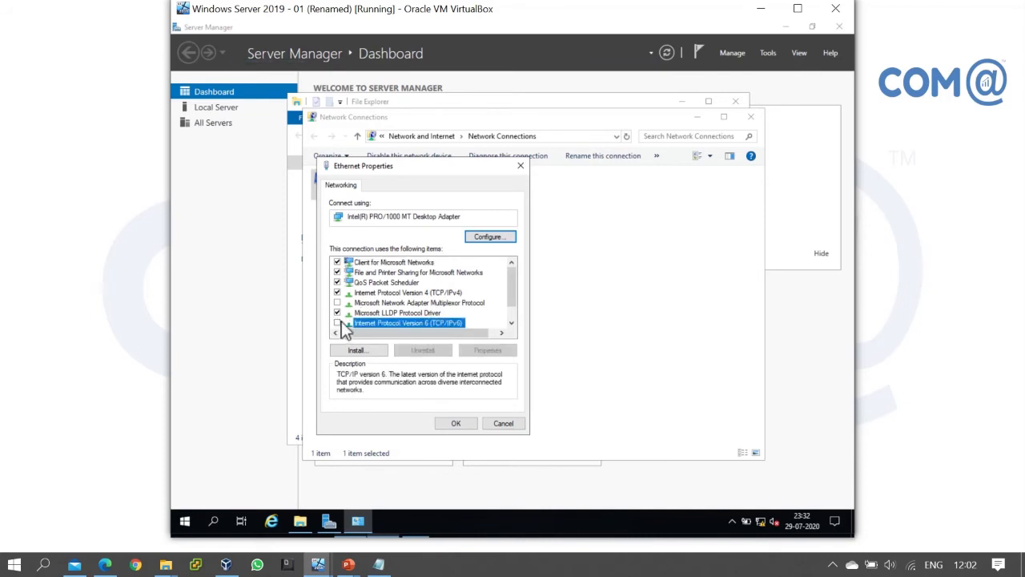
double_click(433, 293)
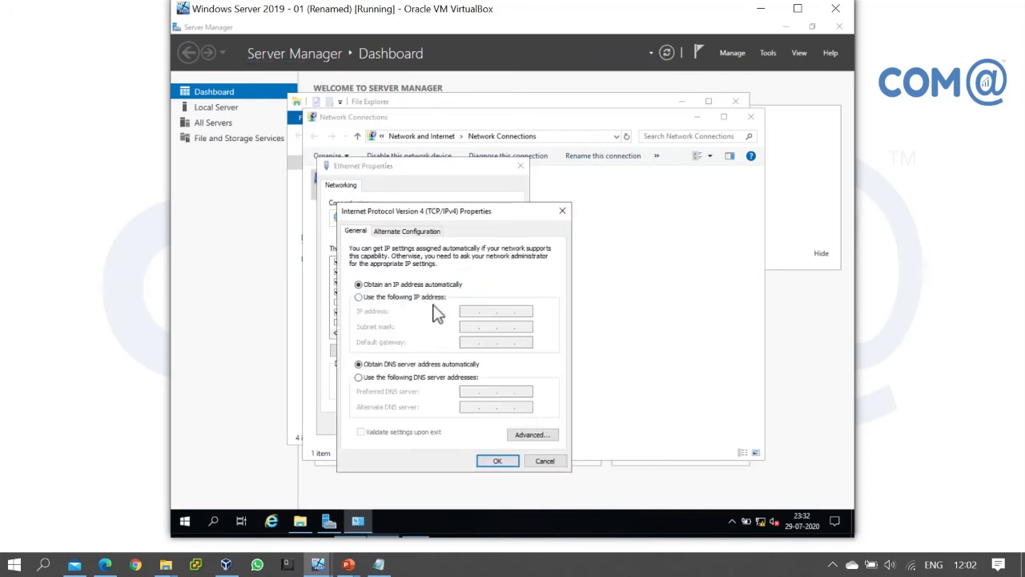
Apply static IP 192.168.11.2 with DNS 192.168.11.1 and close the network windows
click(447, 299)
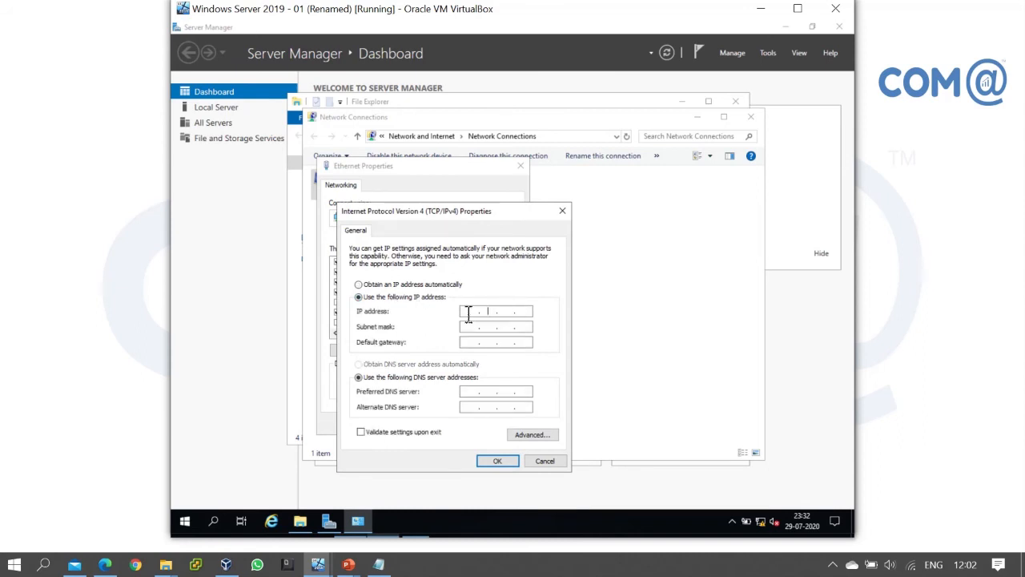
click(468, 312)
text(192 . 168 . 11 . 2)
key(Tab)
key(Tab)
key(Tab)
key(Tab)
text(192.168.)
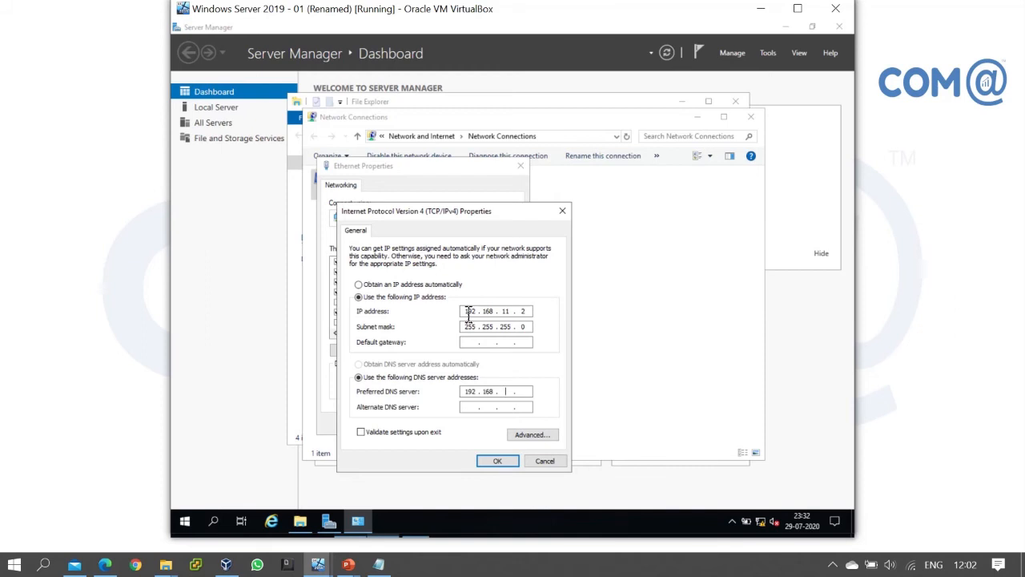
text(11.1)
click(497, 464)
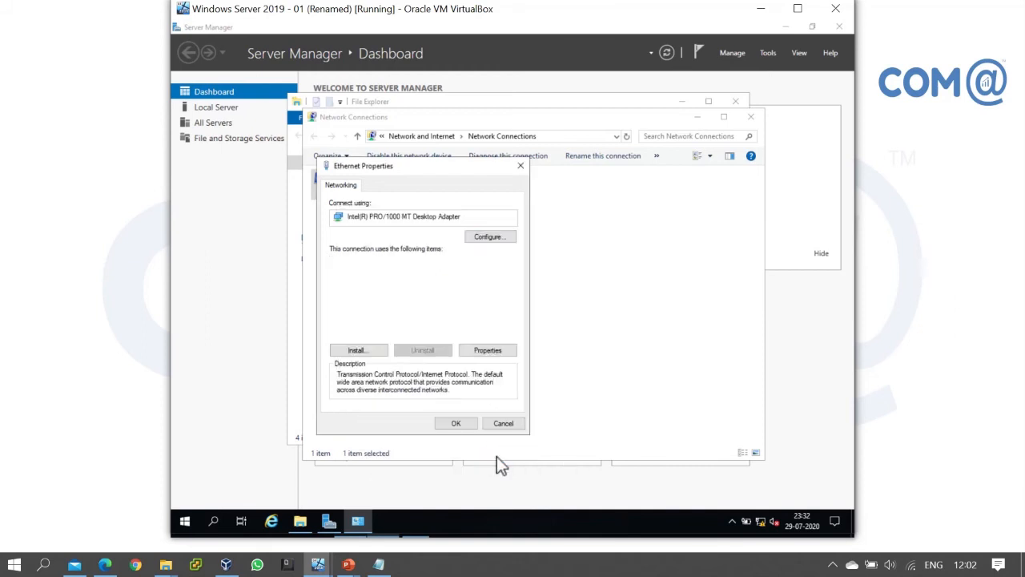
click(462, 427)
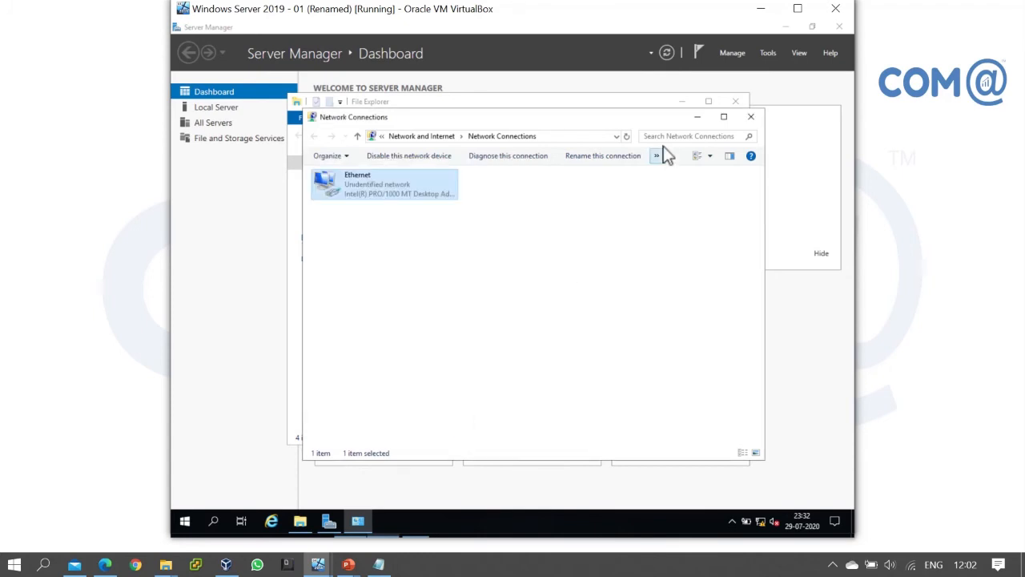
click(752, 116)
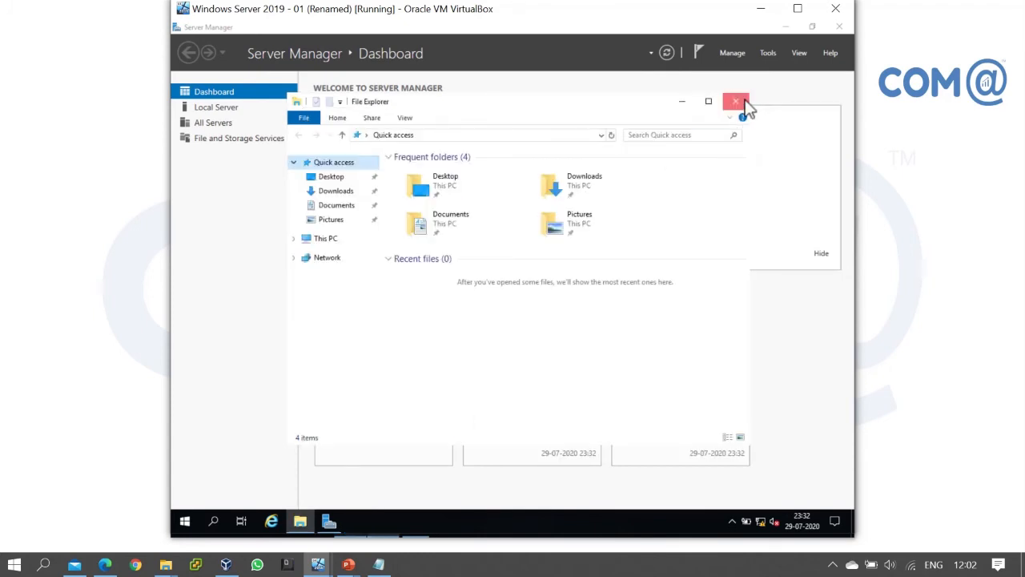
click(742, 101)
key(super+r)
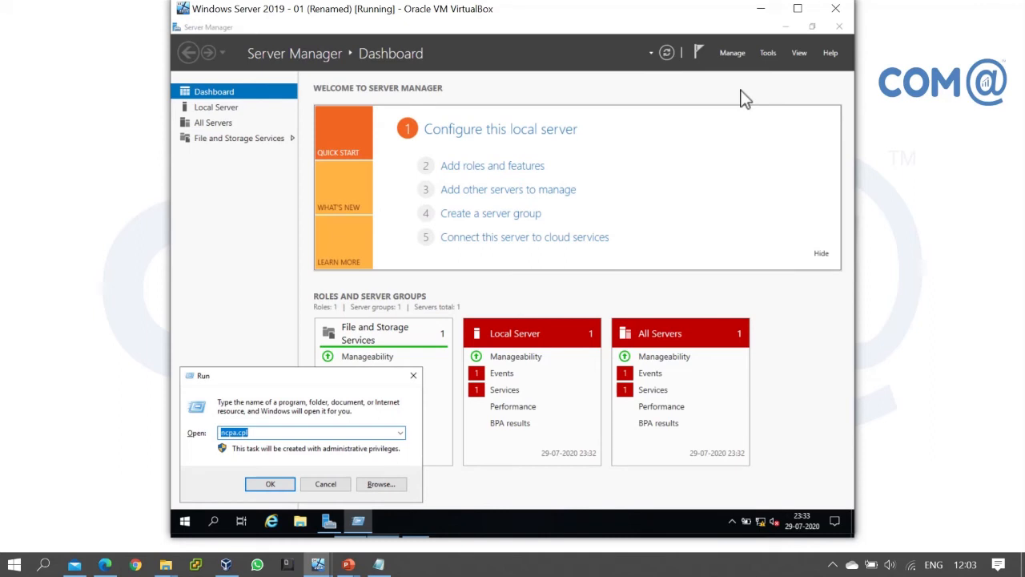
text(cmd)
key(Return)
text(ping 192.168.11.1)
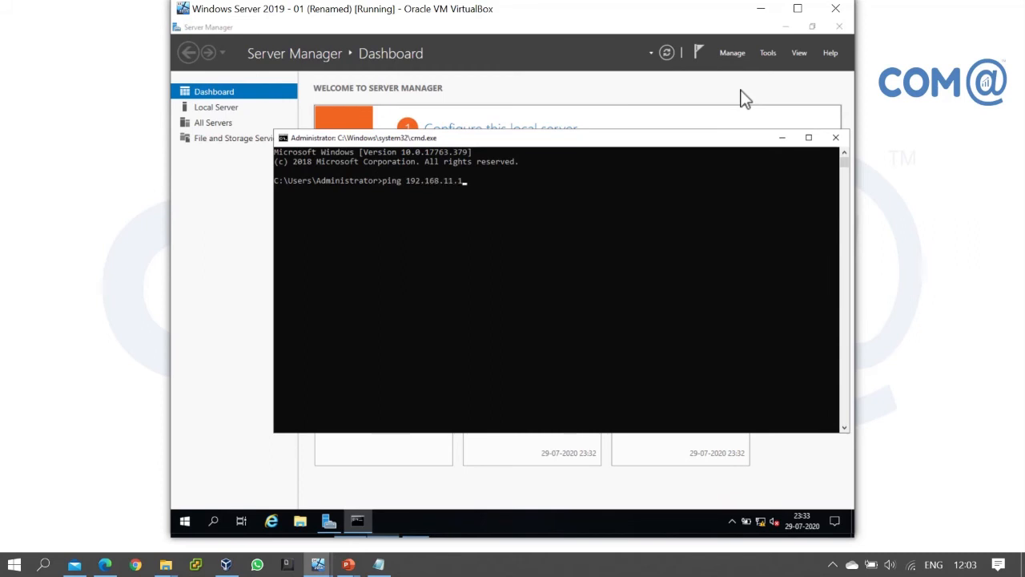
key(Return)
key(ctrl+c)
text(ping cometlab.)
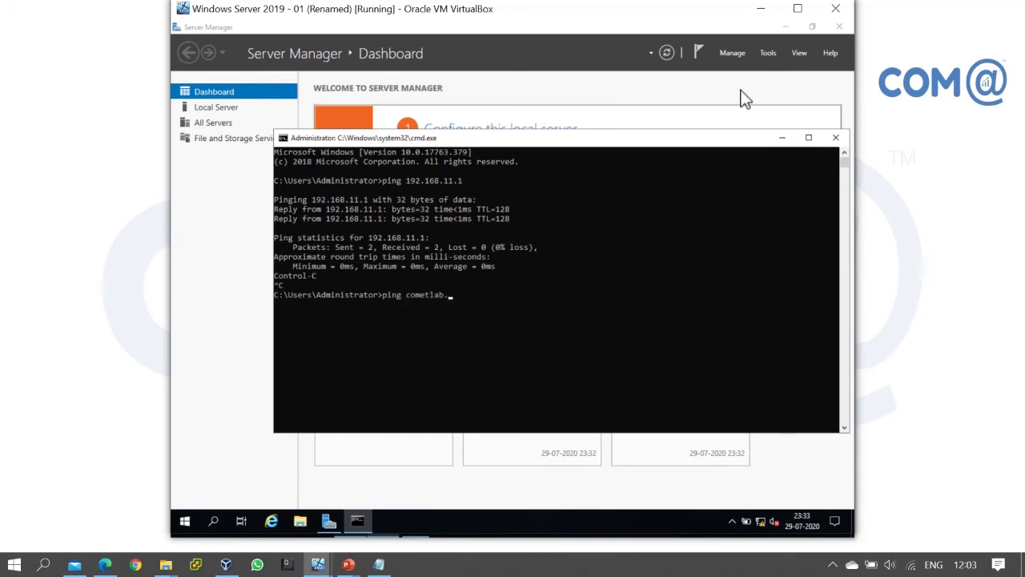
text(in)
key(Return)
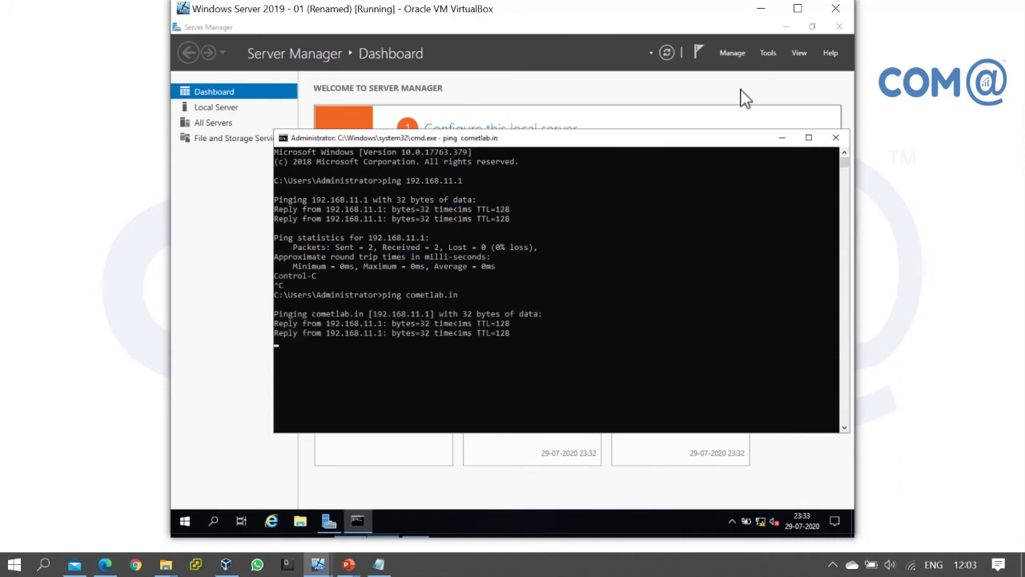
click(833, 139)
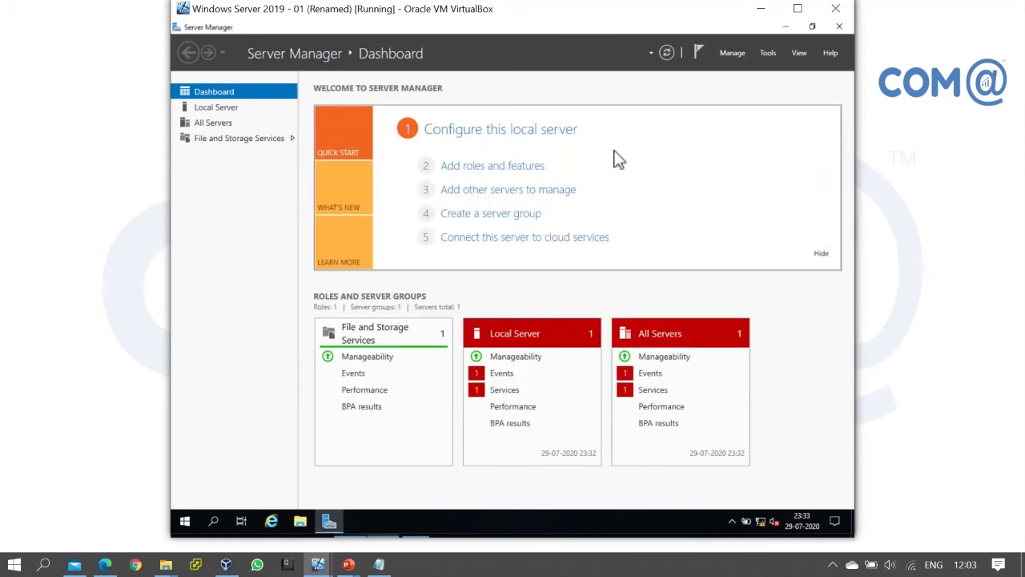
Join Server02 to the cometlab.in domain using the domain Administrator account and its password
click(215, 109)
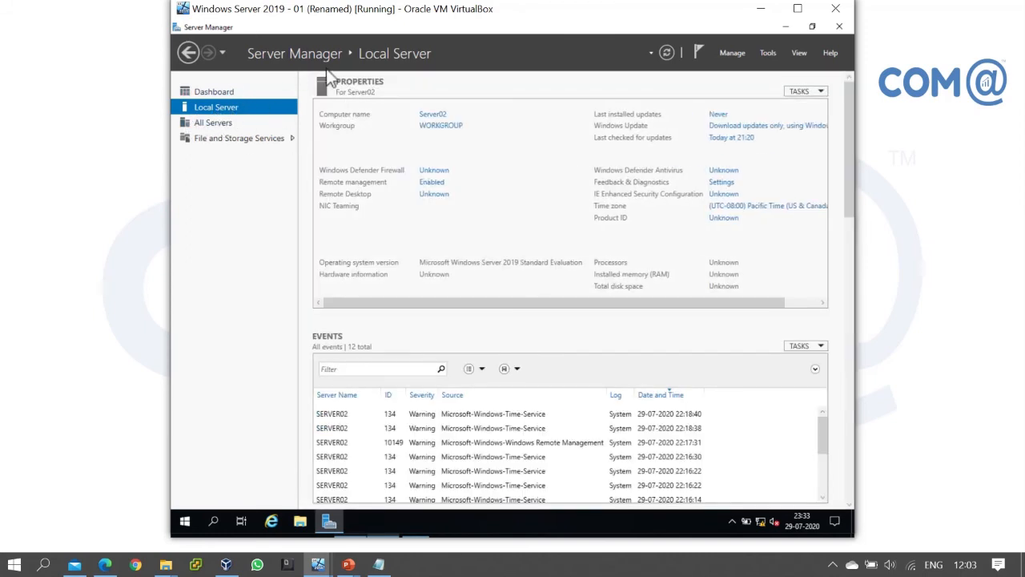
click(432, 128)
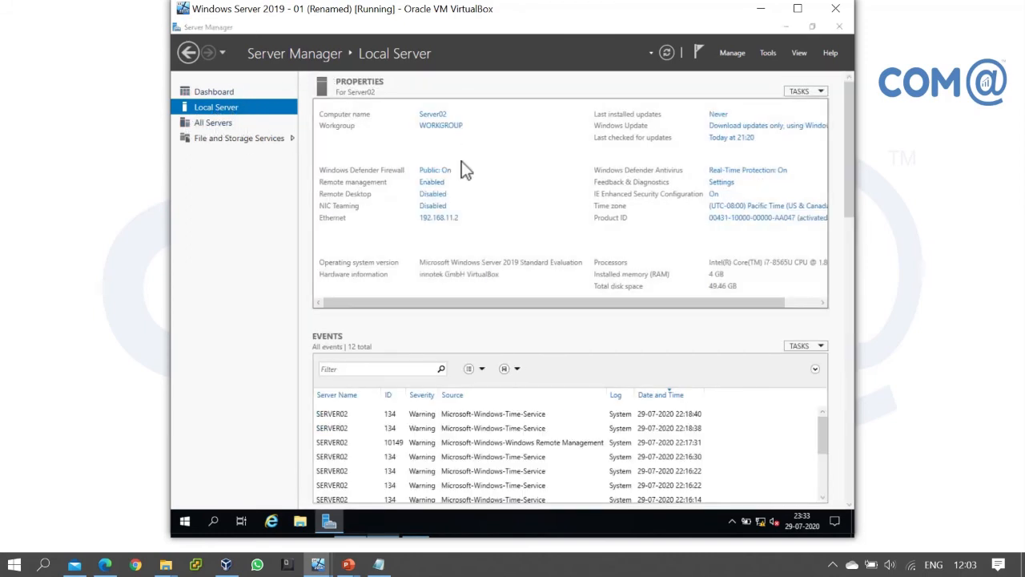
click(403, 199)
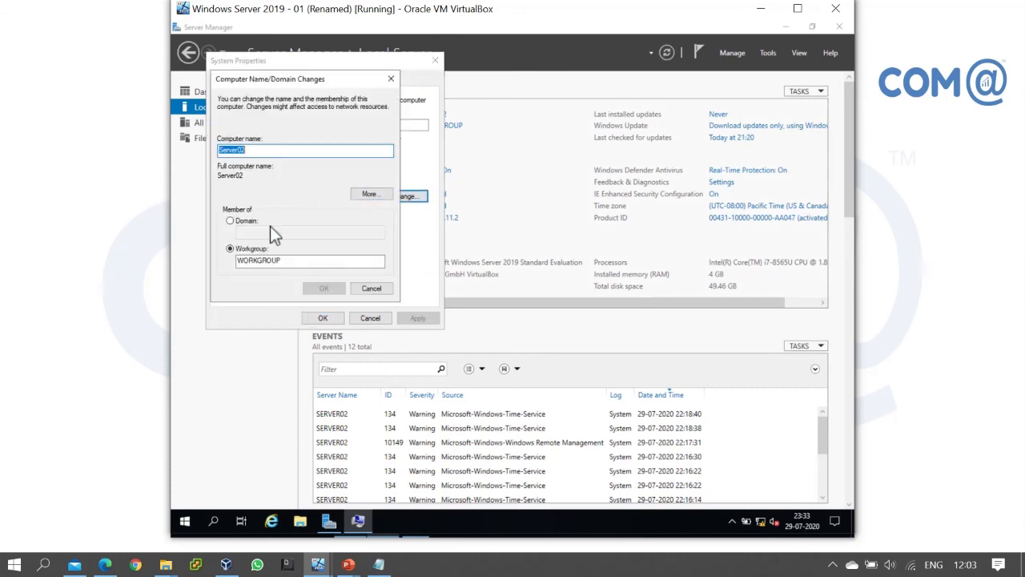
click(230, 221)
click(262, 232)
text(cometlab.in)
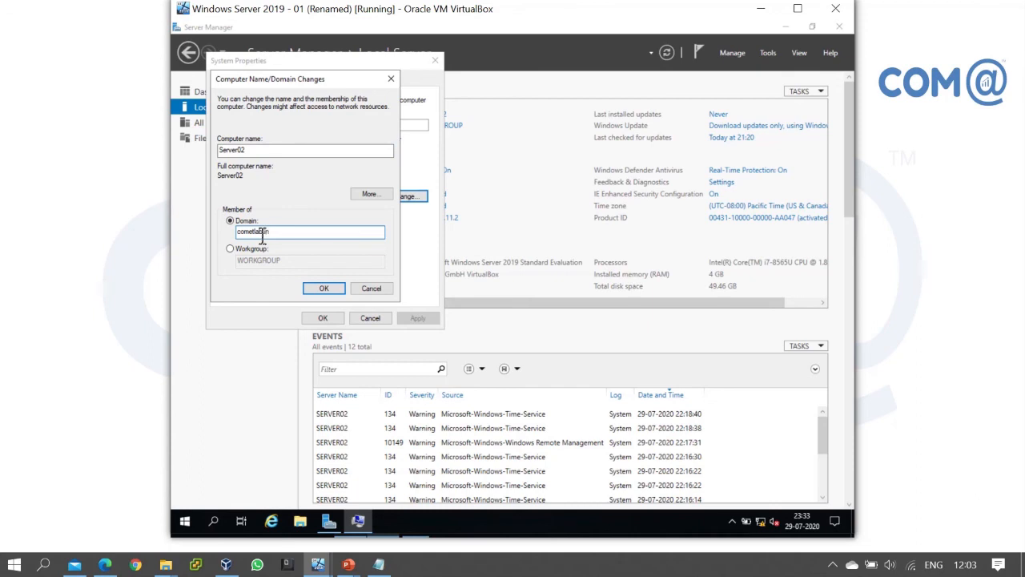
key(Return)
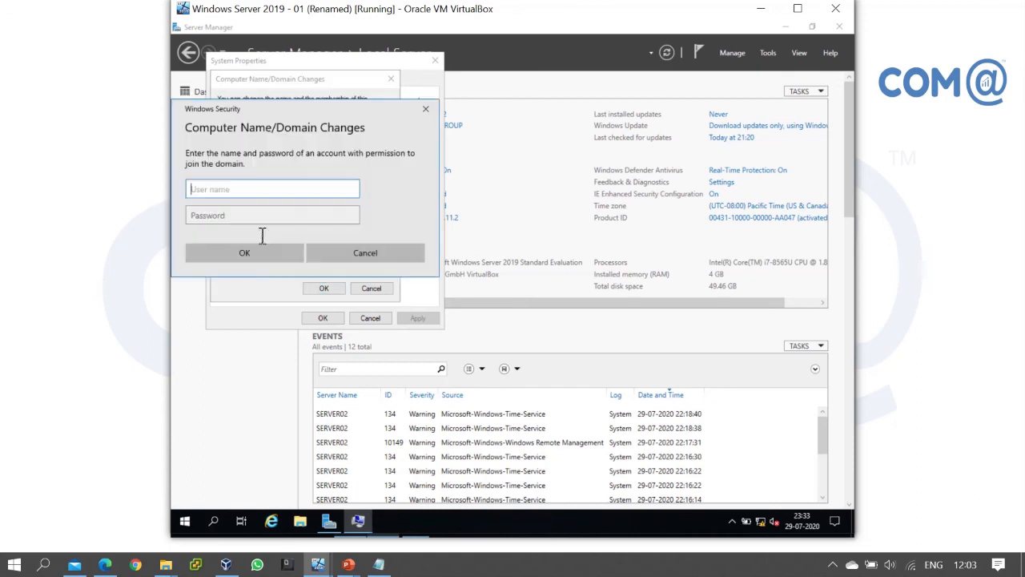
text(Administrator)
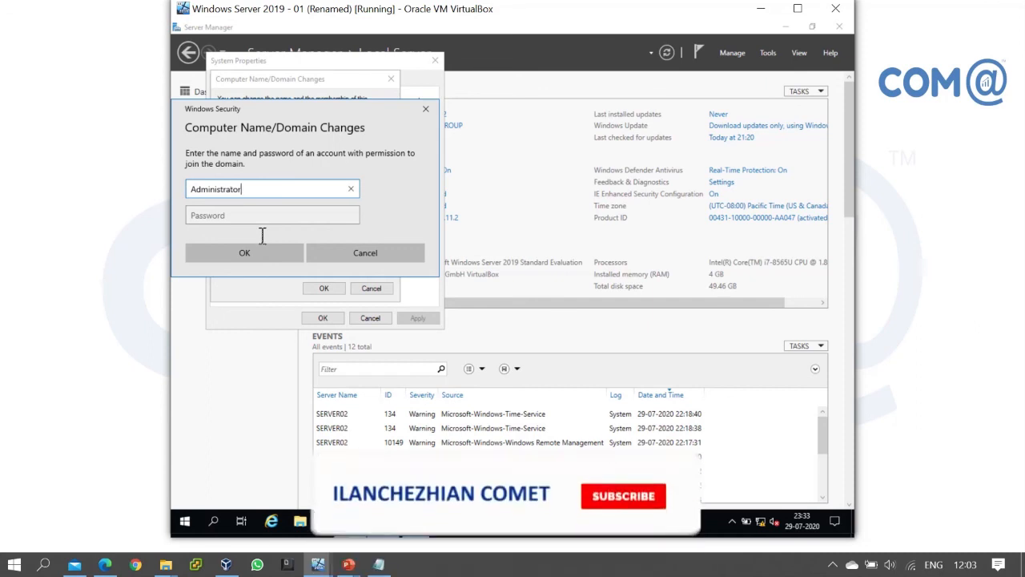
key(Tab)
text(P@ssw0rd)
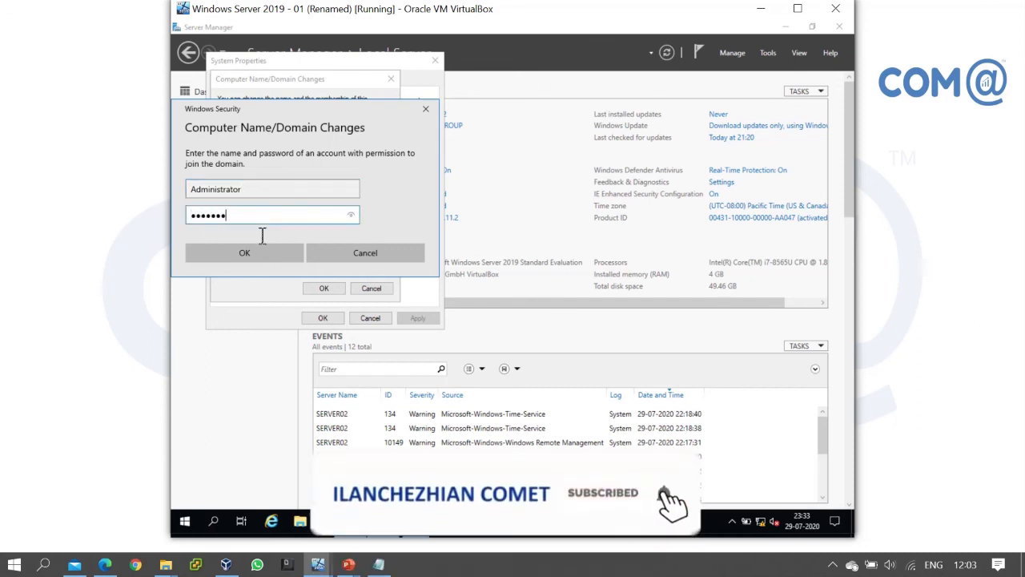
key(Return)
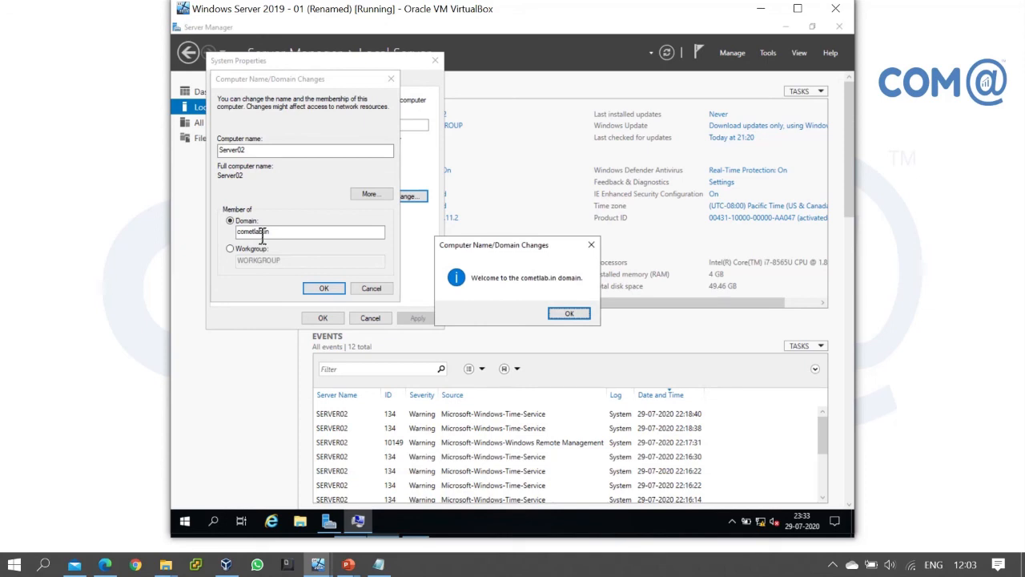
Acknowledge the welcome and restart notices, then restart Server02 now
click(569, 314)
click(585, 287)
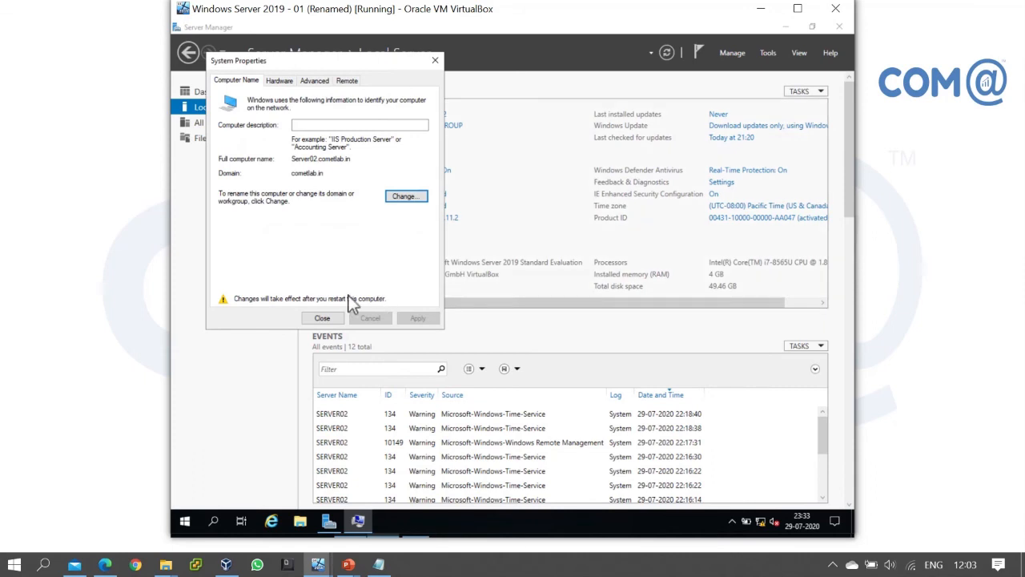
click(314, 313)
click(535, 277)
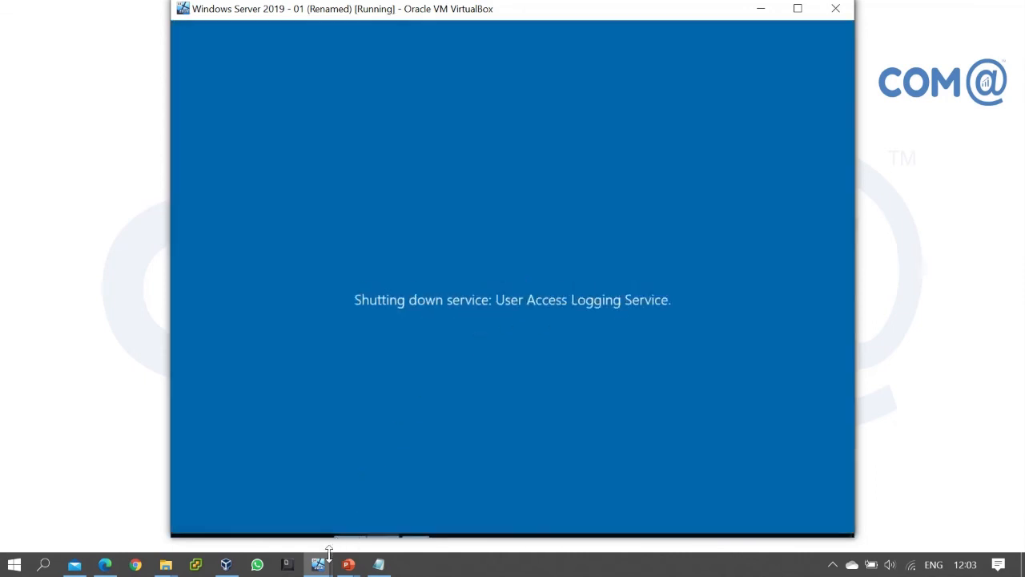
On the domain controller, refresh the Computers container in Active Directory Users and Computers
click(318, 564)
click(153, 499)
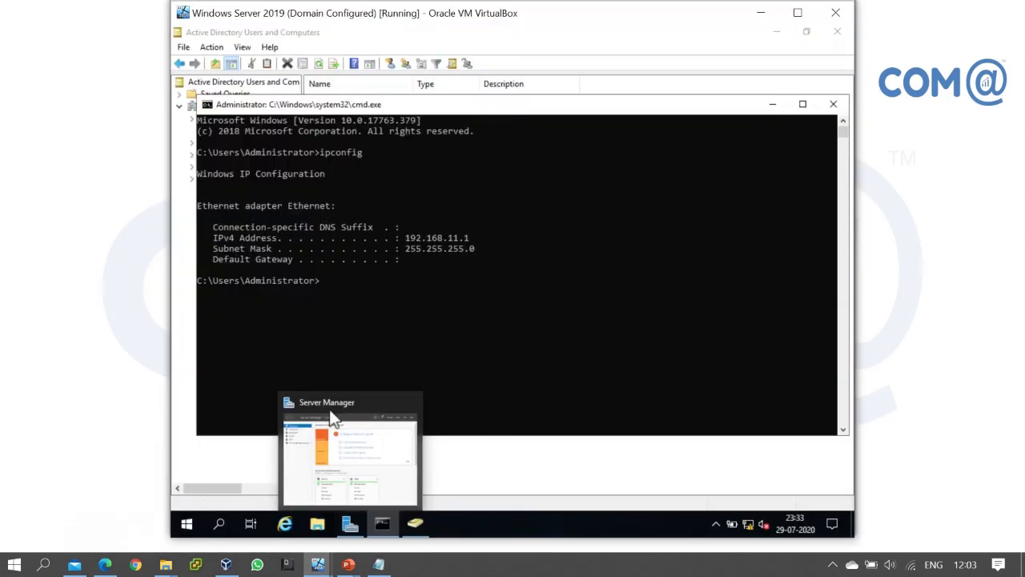
click(542, 467)
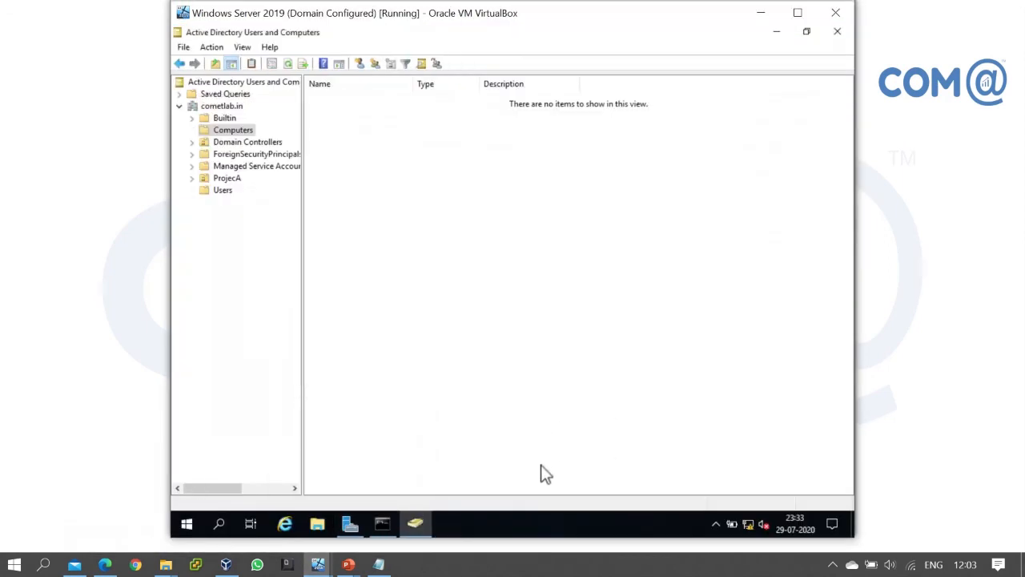
right_click(407, 204)
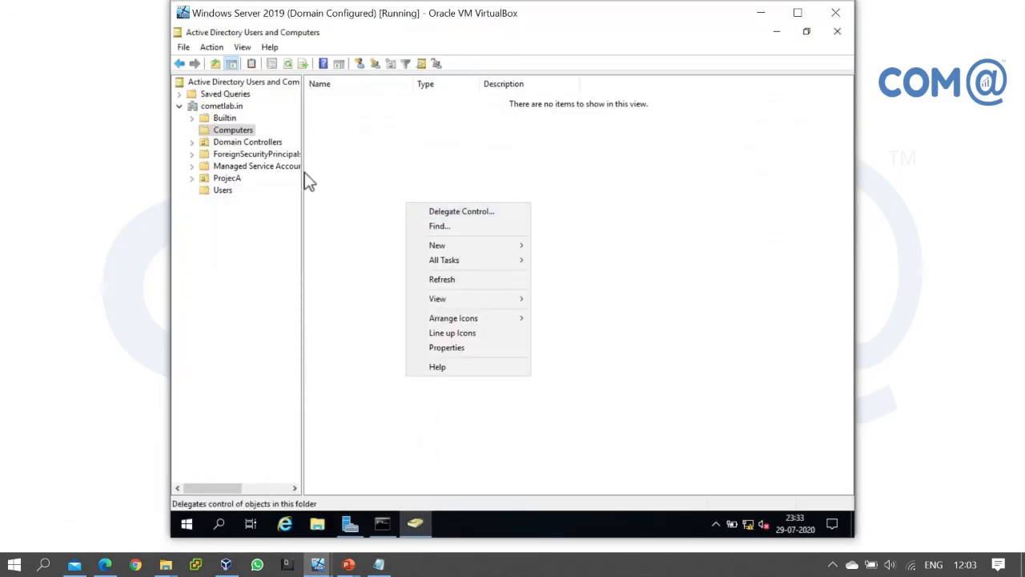
click(448, 279)
Check the CLIENT01 and SERVER02 entries, then advance the slideshow to the Thank You slide
click(362, 99)
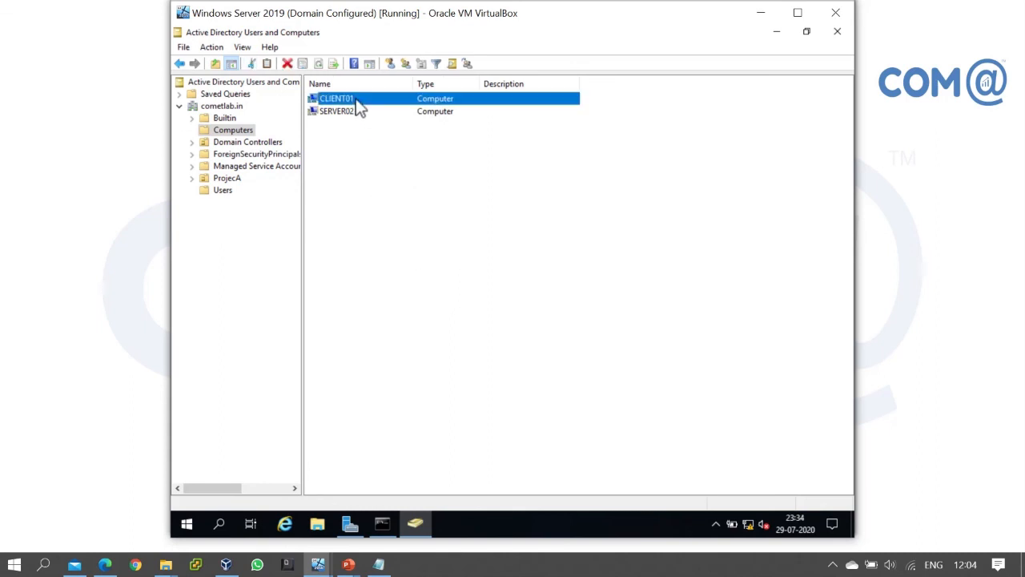
click(355, 112)
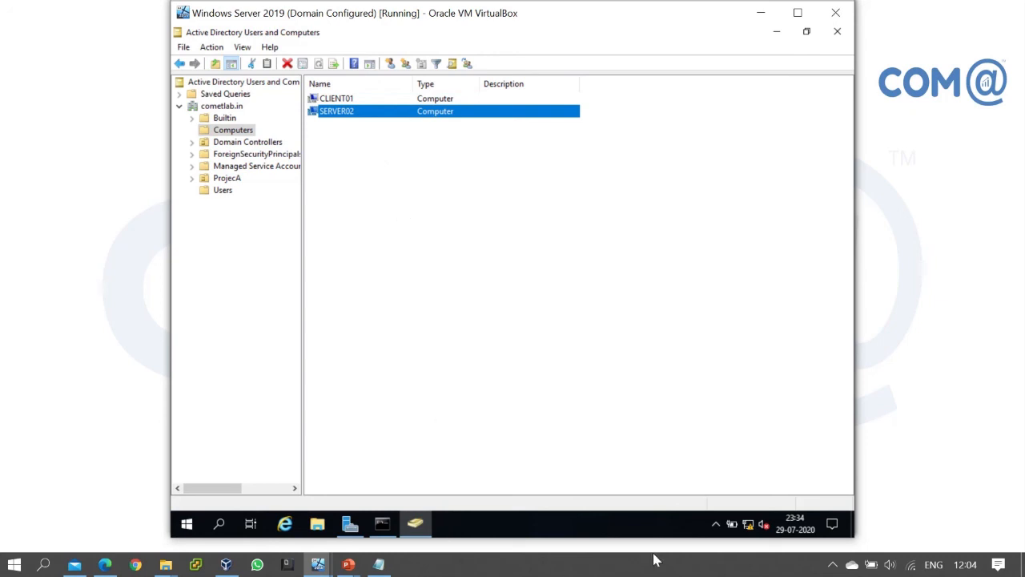
click(941, 364)
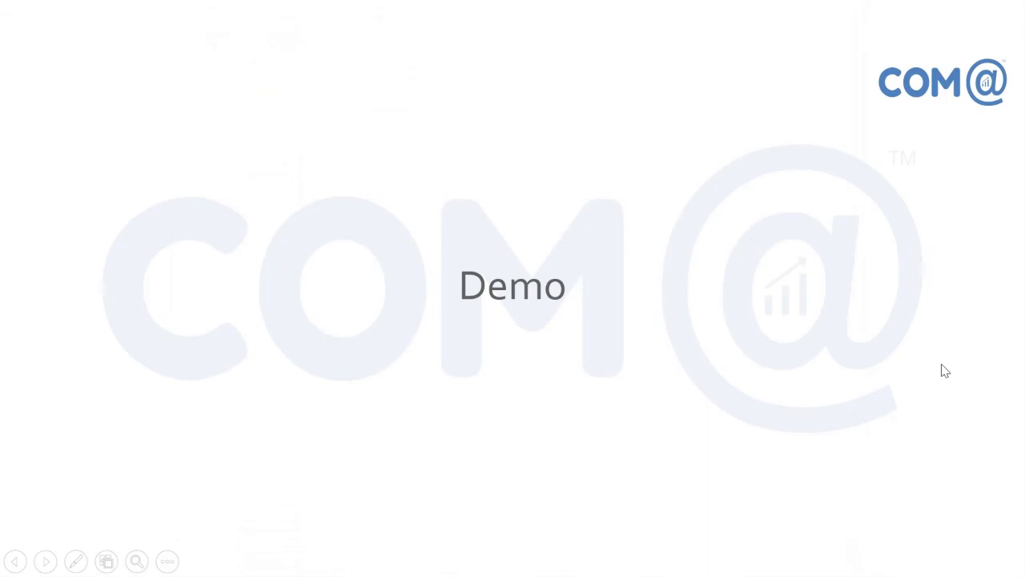
click(941, 364)
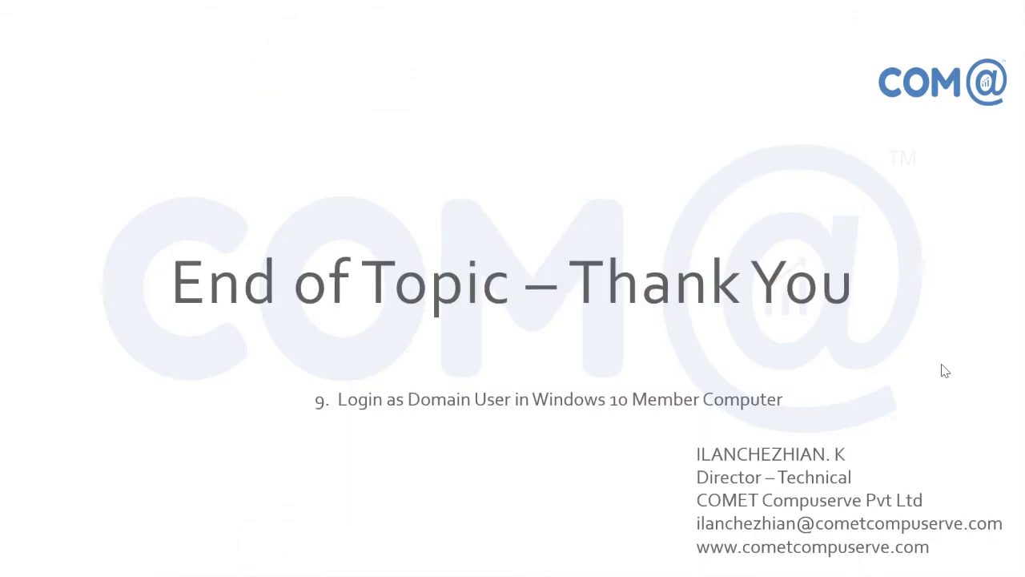